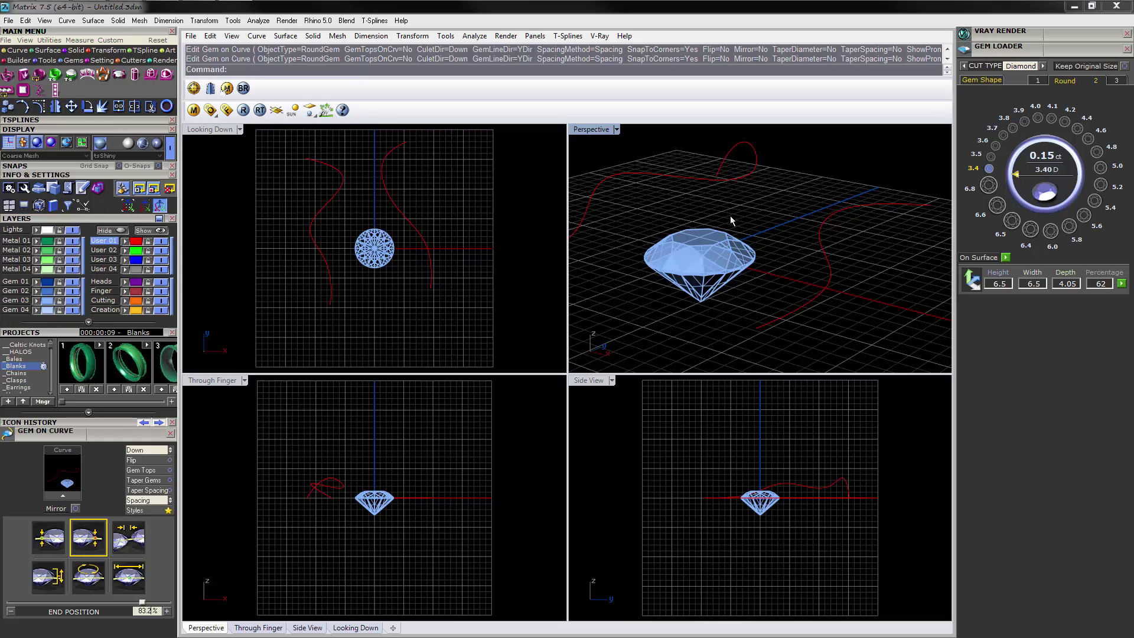
# Select the round diamond and move it straight up so it sits above the grid plane
pyautogui.moveTo(730, 221)
pyautogui.mouseDown(button='right')
pyautogui.moveTo(738, 248)
pyautogui.moveTo(719, 231)
pyautogui.mouseUp(button='right')
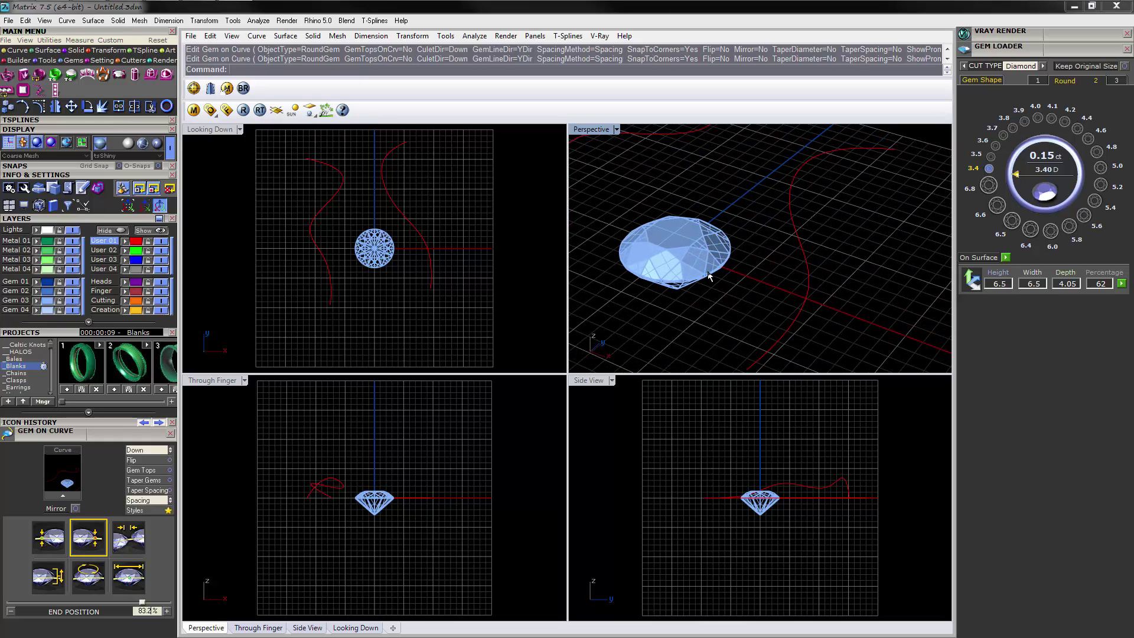
pyautogui.moveTo(708, 277); pyautogui.dragTo(697, 263, button='right')
pyautogui.click(737, 243)
pyautogui.moveTo(762, 216); pyautogui.dragTo(762, 226, button='right')
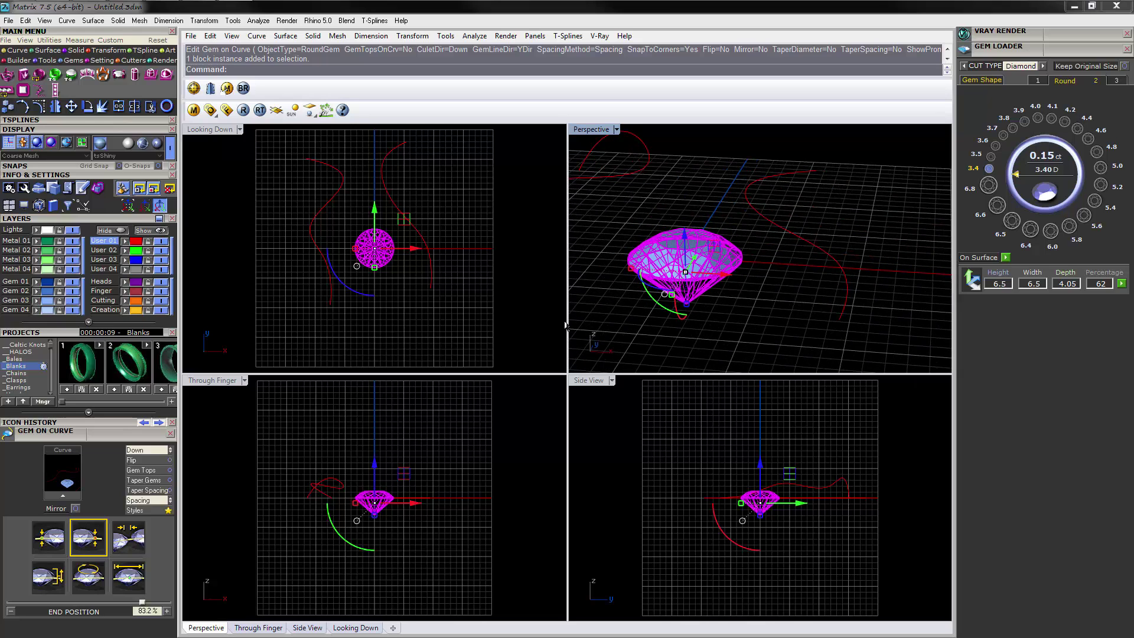
pyautogui.moveTo(377, 468); pyautogui.dragTo(376, 412)
pyautogui.press('alt')
pyautogui.moveTo(717, 206); pyautogui.dragTo(761, 207, button='right')
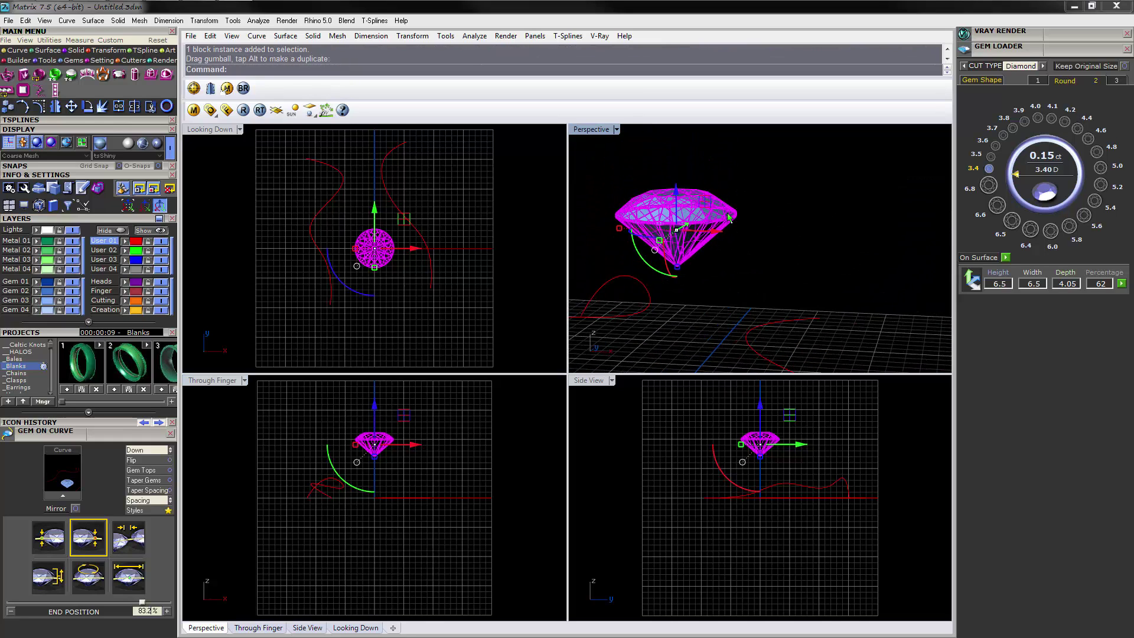
# Start Head Builder on the selected diamond and float its settings window beside the perspective view
pyautogui.middleClick(766, 242)
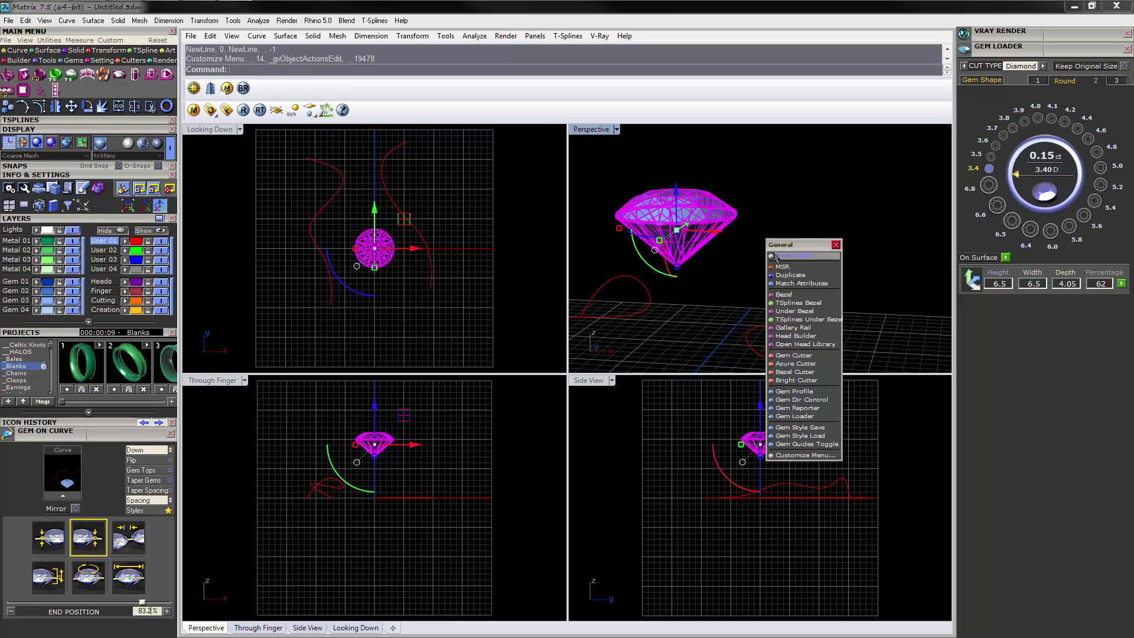
pyautogui.click(807, 336)
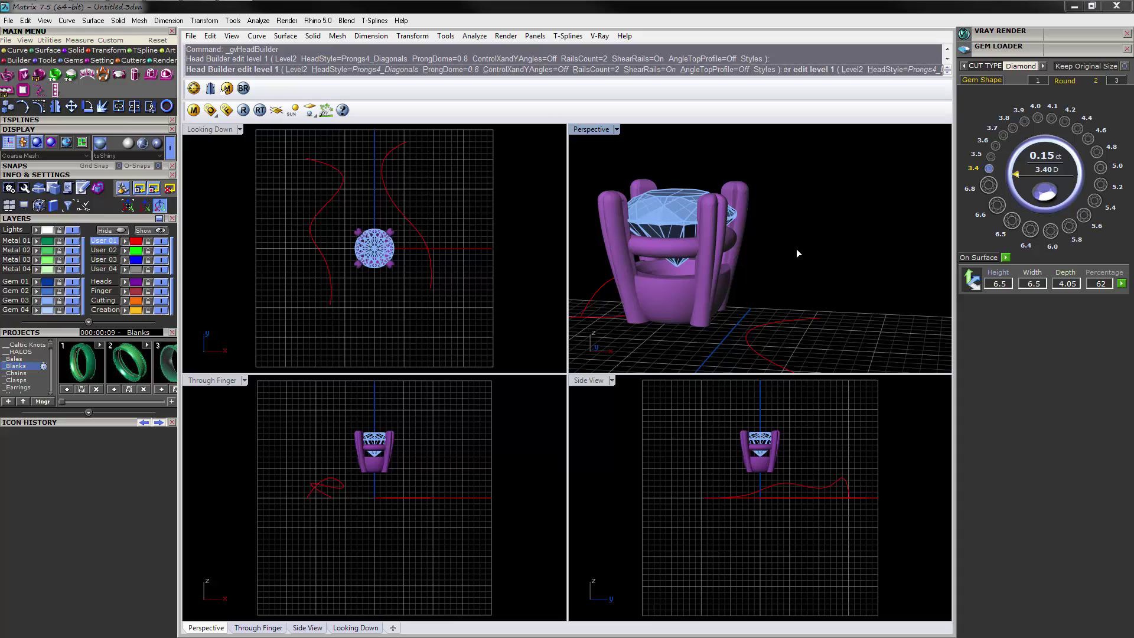
pyautogui.moveTo(756, 209); pyautogui.dragTo(786, 210, button='right')
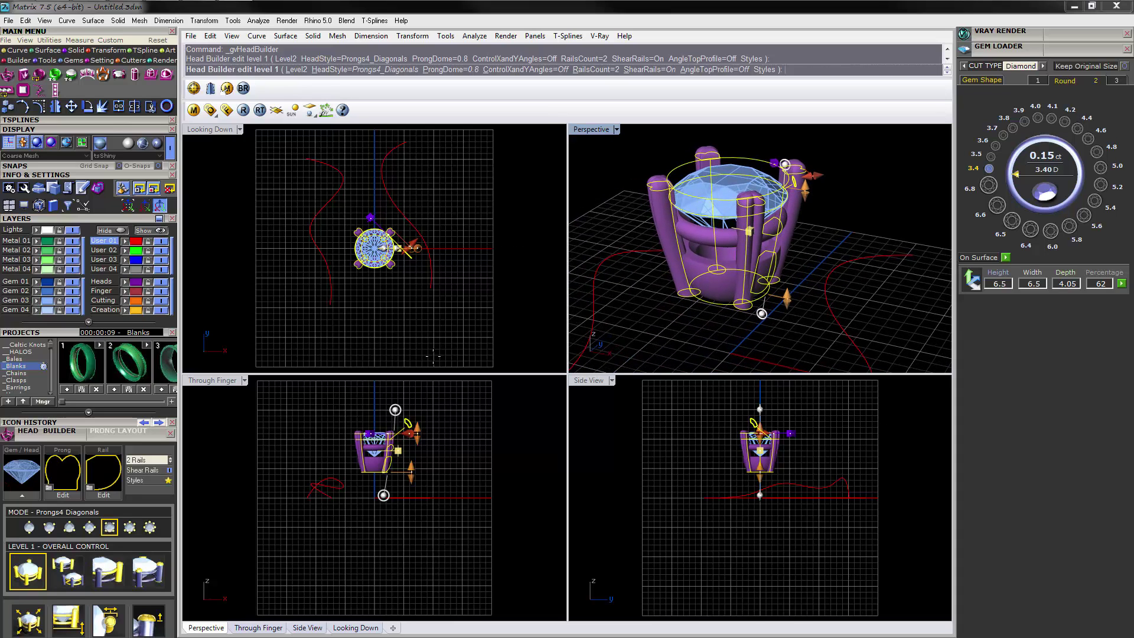
pyautogui.moveTo(147, 430); pyautogui.dragTo(596, 208)
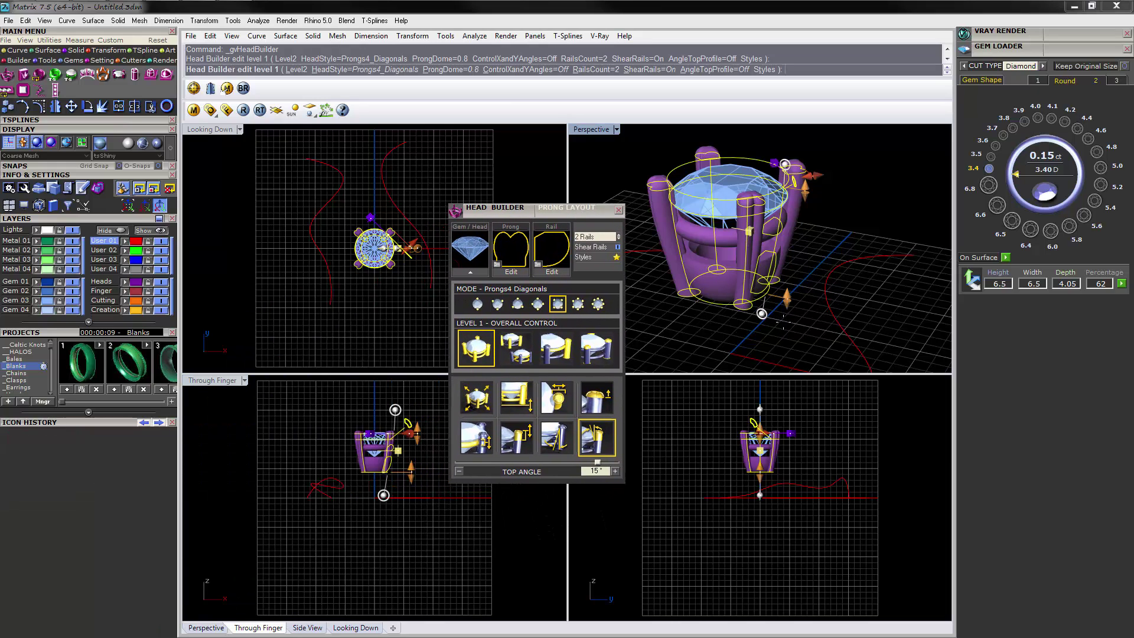
pyautogui.moveTo(783, 321); pyautogui.dragTo(794, 235, button='right')
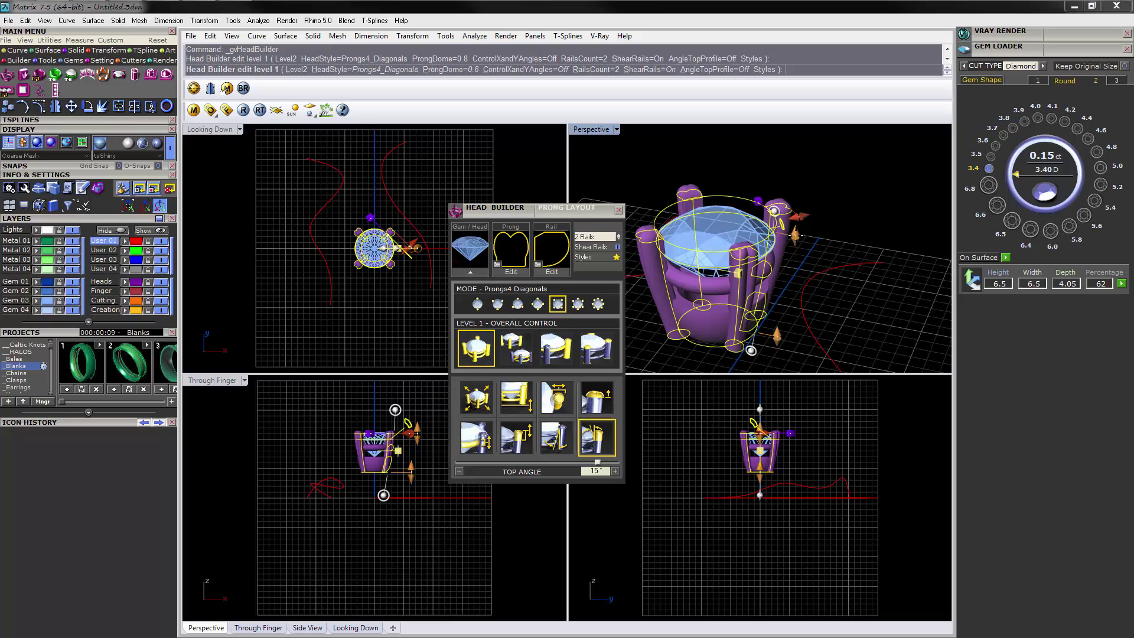
# Set the head's prong size to 1.6 mm and reduce the head to a single rail
pyautogui.moveTo(802, 214); pyautogui.dragTo(771, 239)
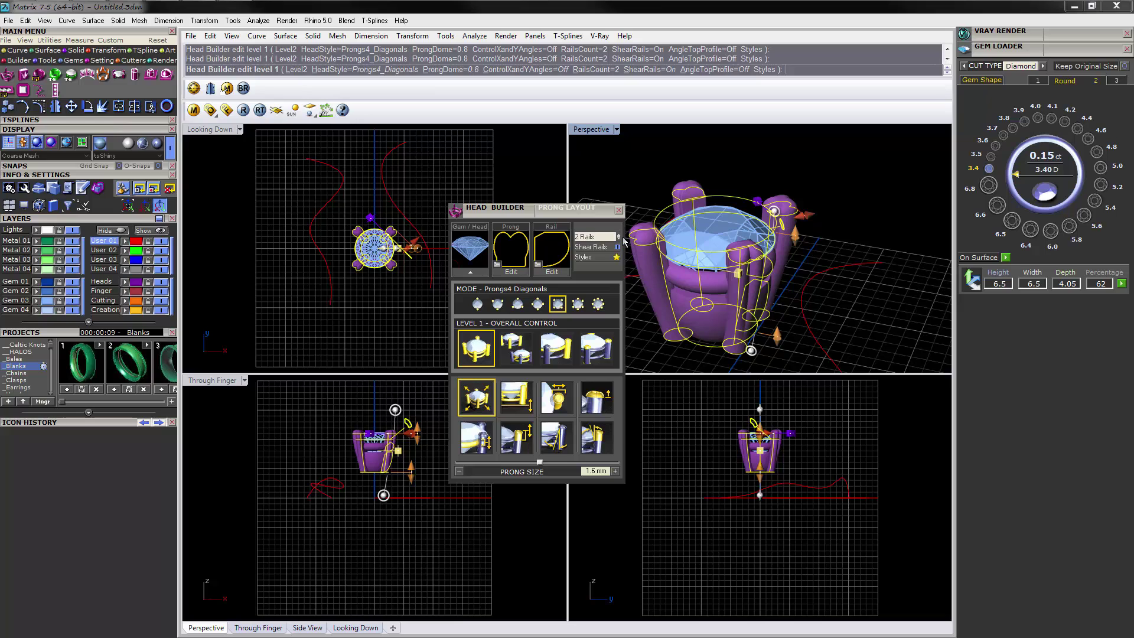
pyautogui.click(618, 234)
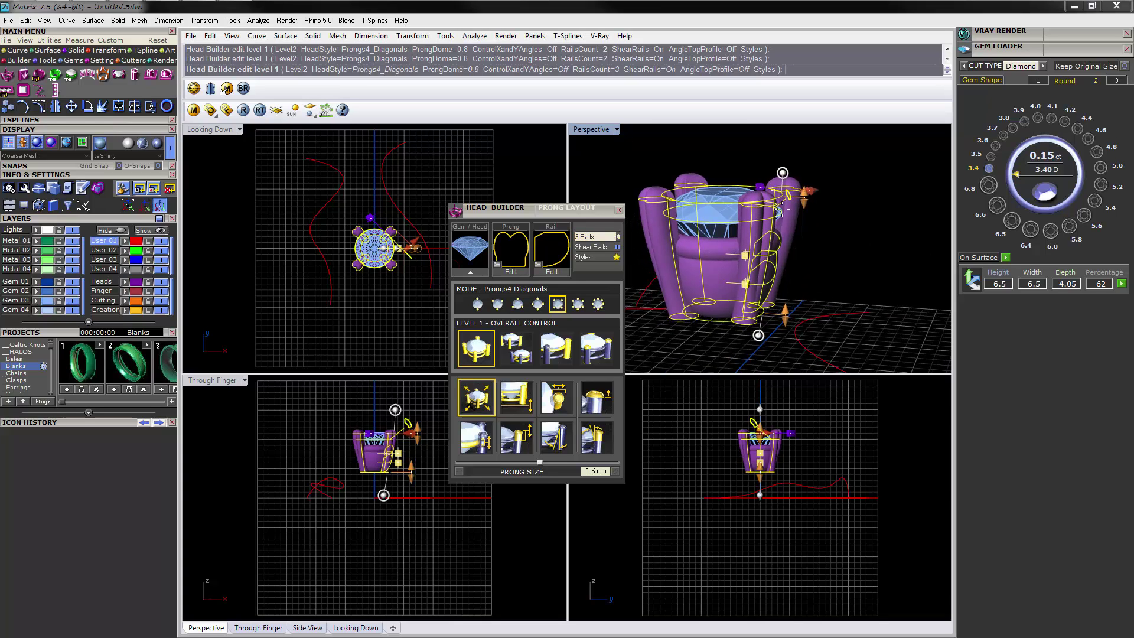
pyautogui.click(610, 236)
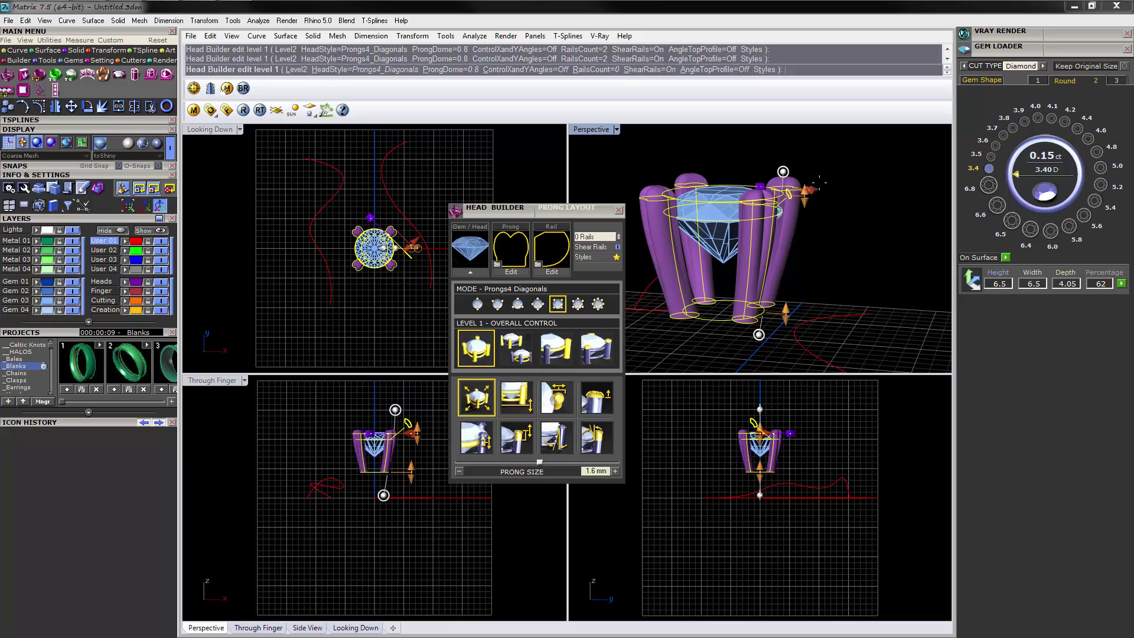
pyautogui.press('Up')
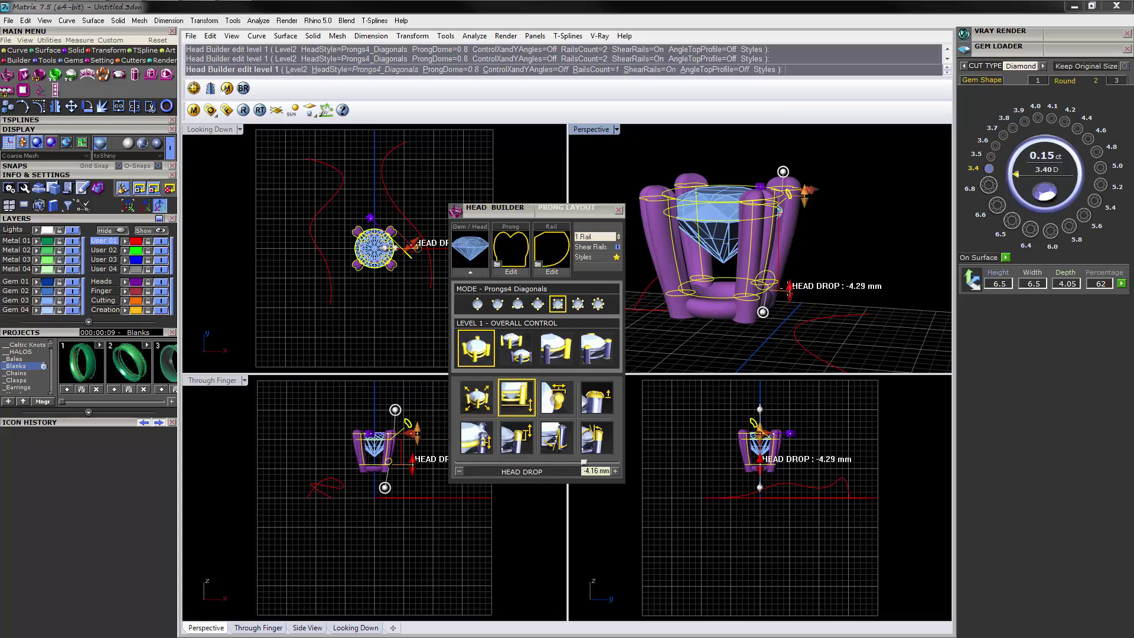
# Edit the rail at the Prongs / Rails level, setting its Y size to 2.38 mm and giving it a squared profile
pyautogui.click(523, 351)
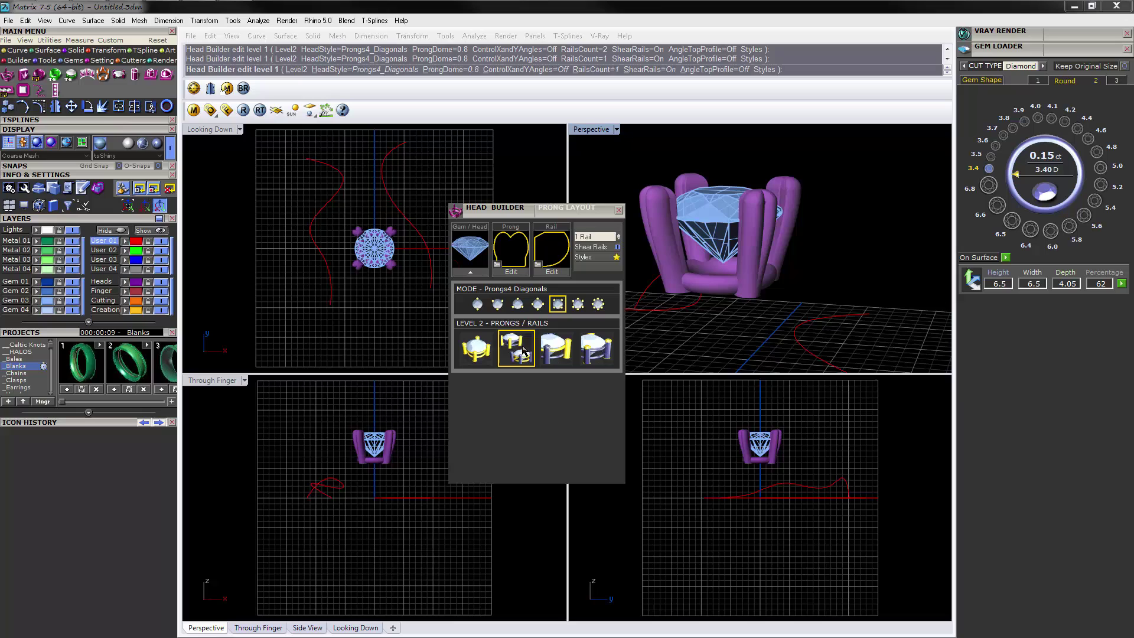
pyautogui.click(804, 271)
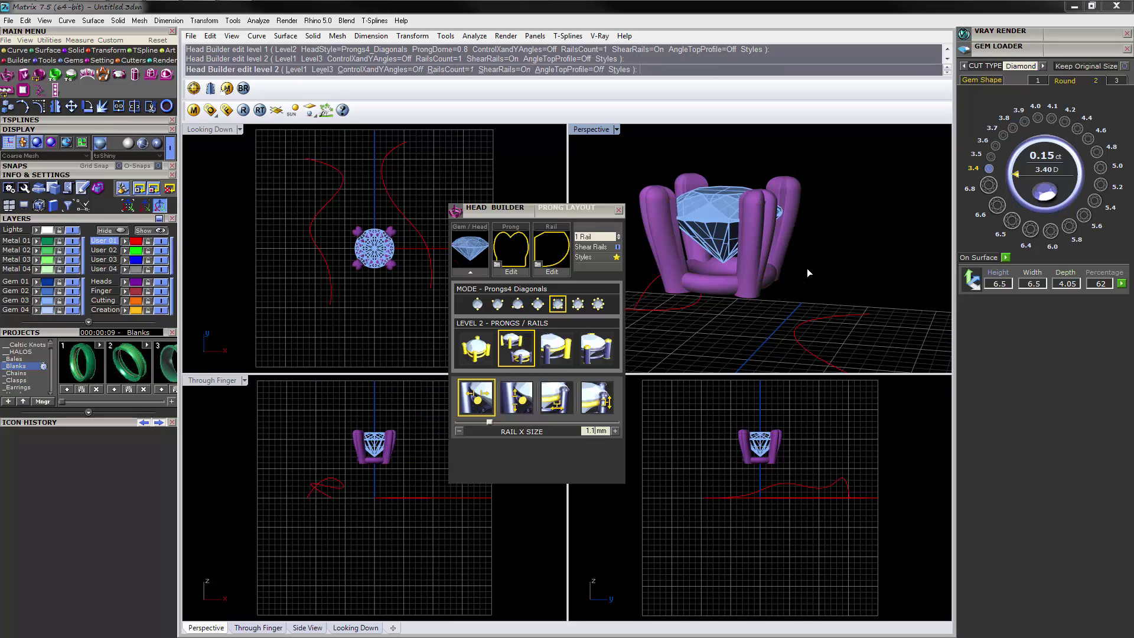
pyautogui.moveTo(799, 271); pyautogui.dragTo(815, 213)
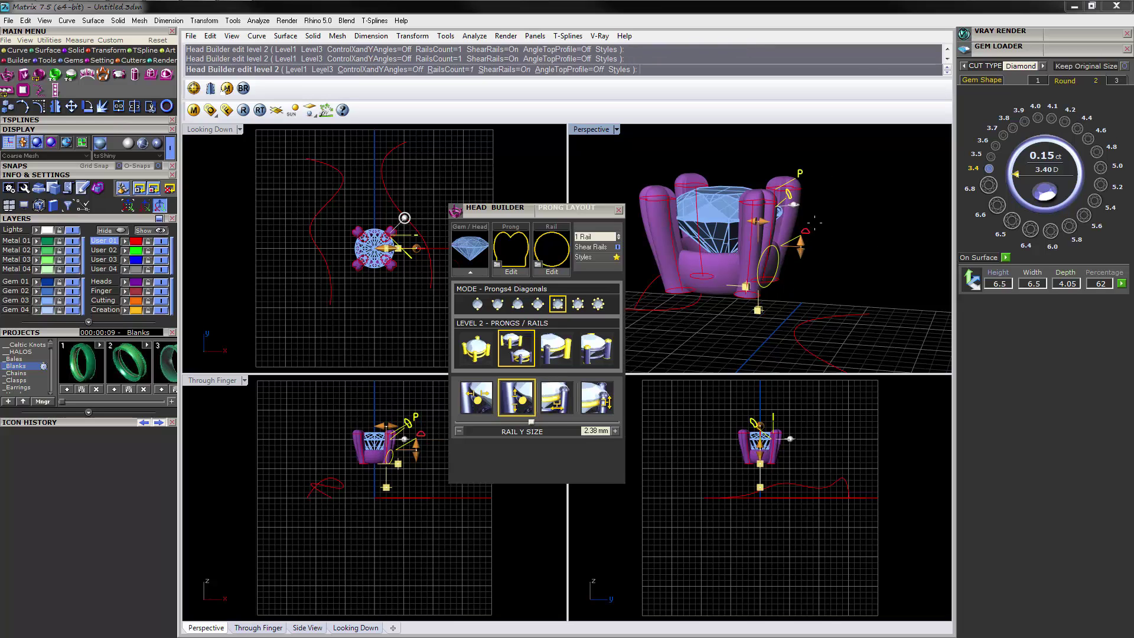
pyautogui.click(806, 231)
pyautogui.click(512, 211)
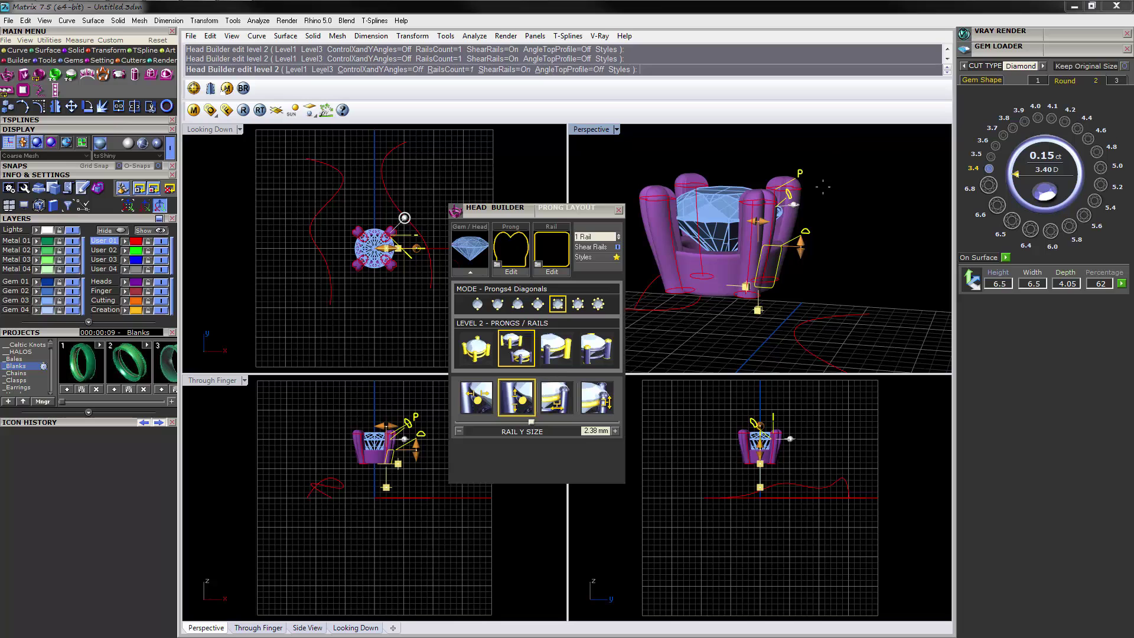
pyautogui.moveTo(823, 187); pyautogui.dragTo(768, 227, button='right')
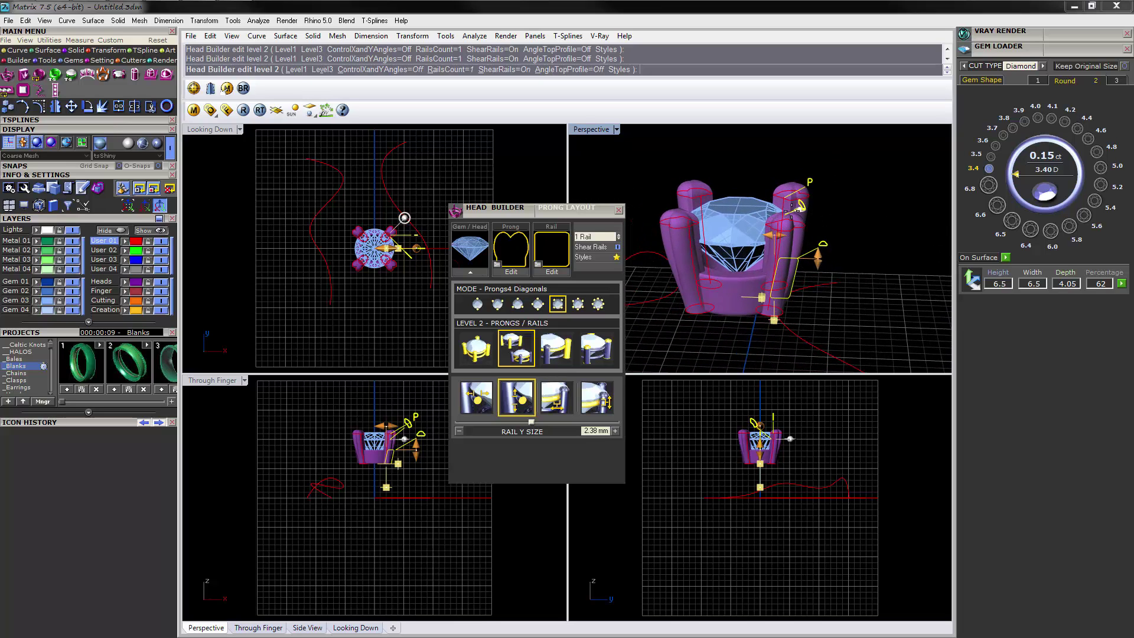
# Examine the head styles and the style files in the Prongs4 folder of the save dialog, without saving a new style
pyautogui.click(607, 259)
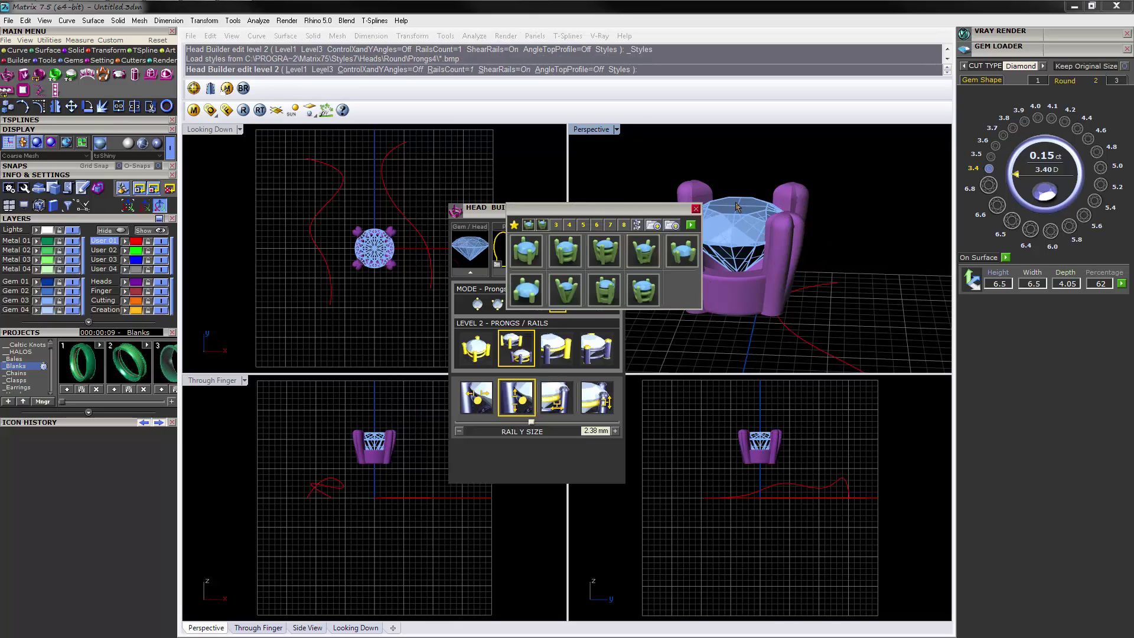
pyautogui.click(672, 222)
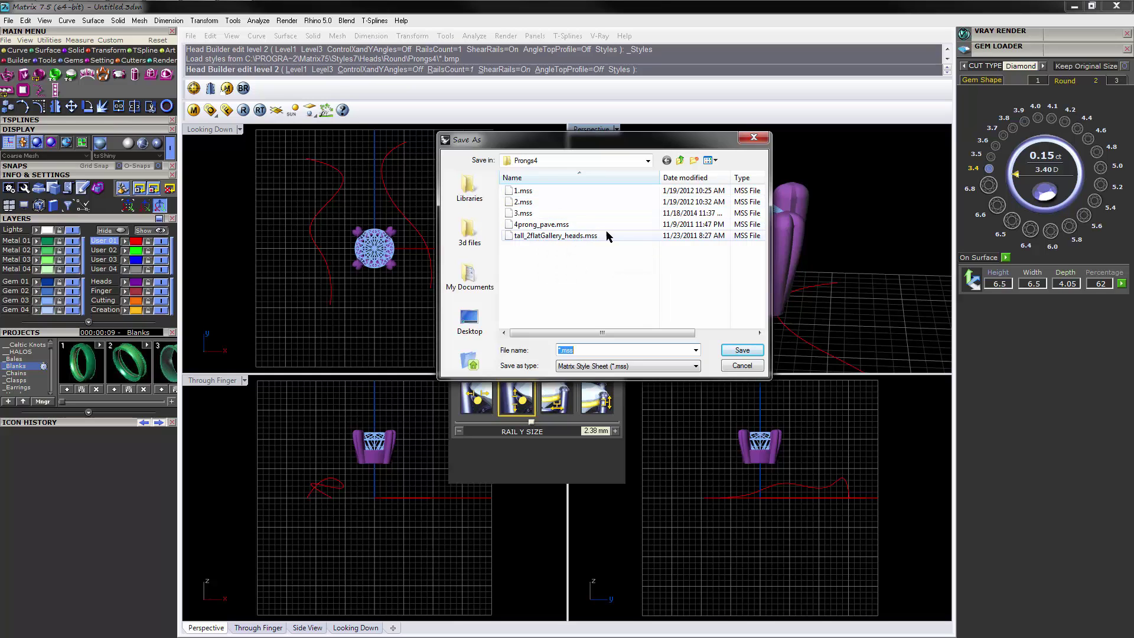
pyautogui.moveTo(620, 139); pyautogui.dragTo(414, 211)
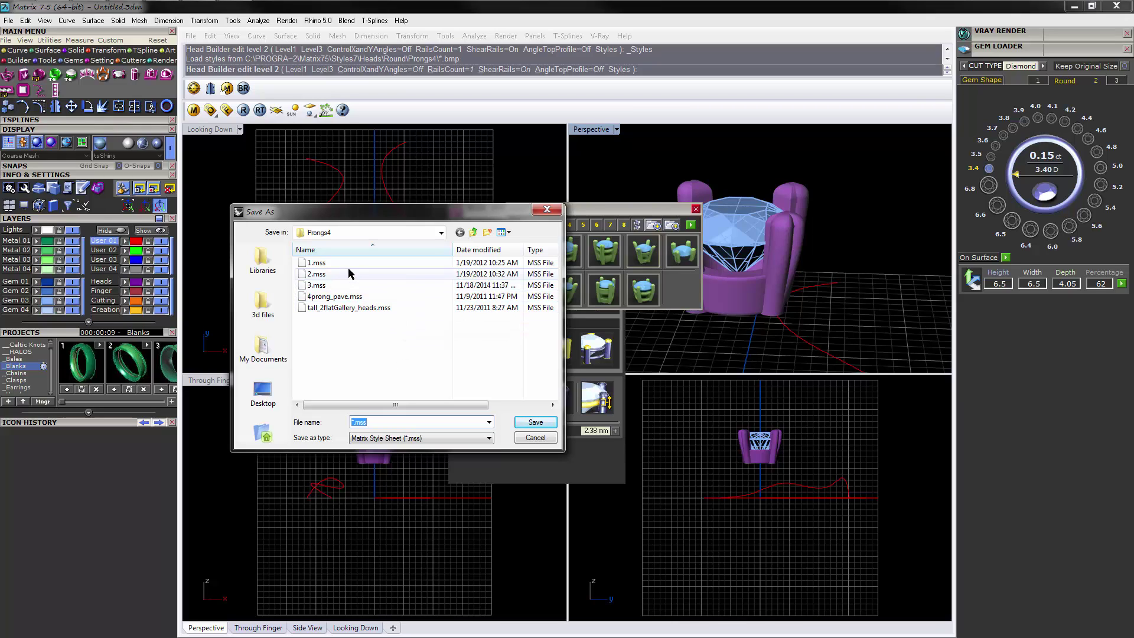
pyautogui.moveTo(459, 217); pyautogui.dragTo(519, 258)
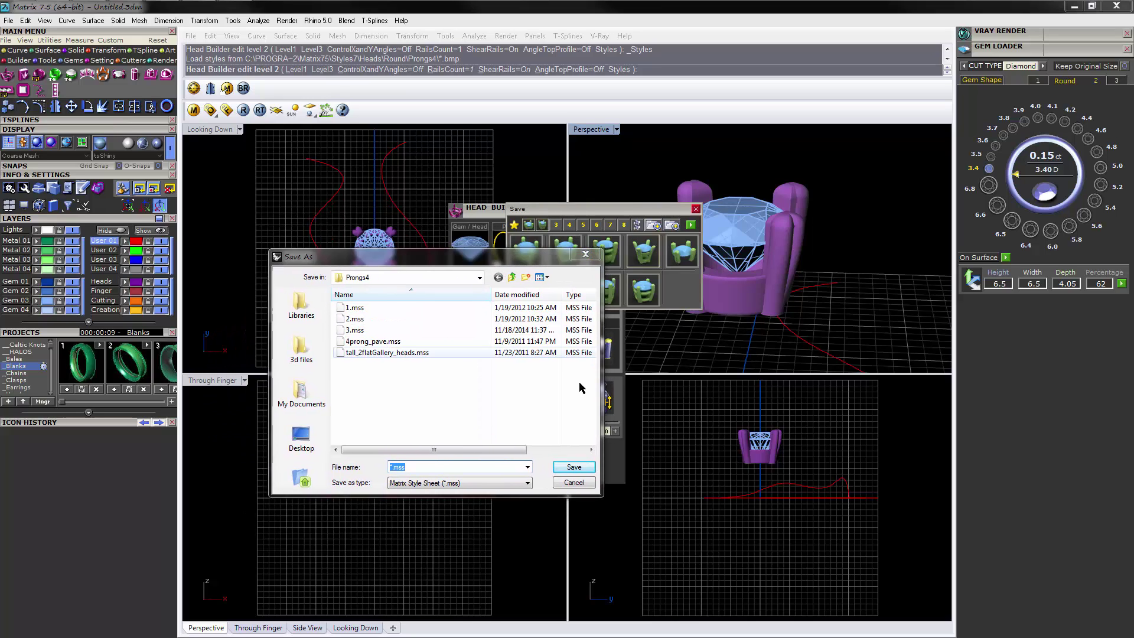
pyautogui.click(583, 485)
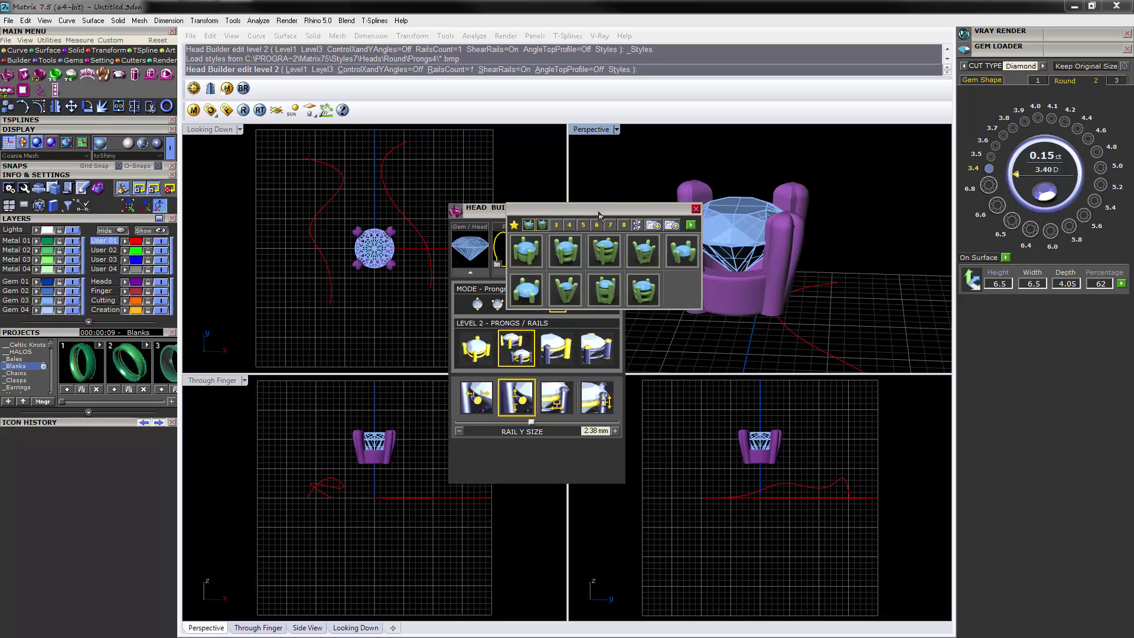
pyautogui.moveTo(598, 214); pyautogui.dragTo(735, 362)
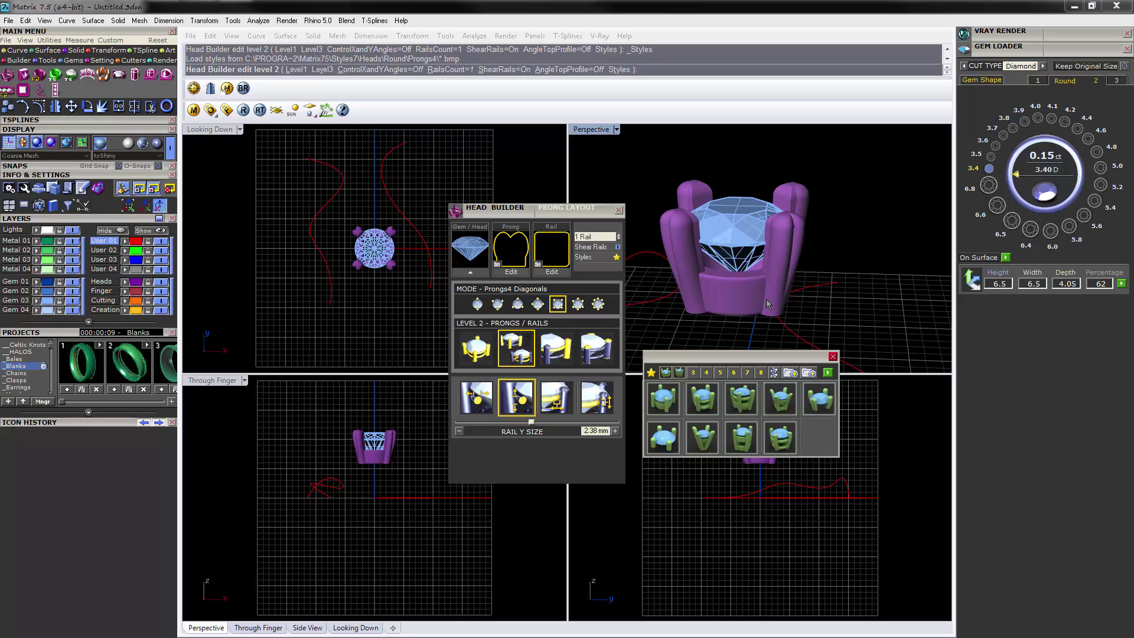
pyautogui.click(822, 376)
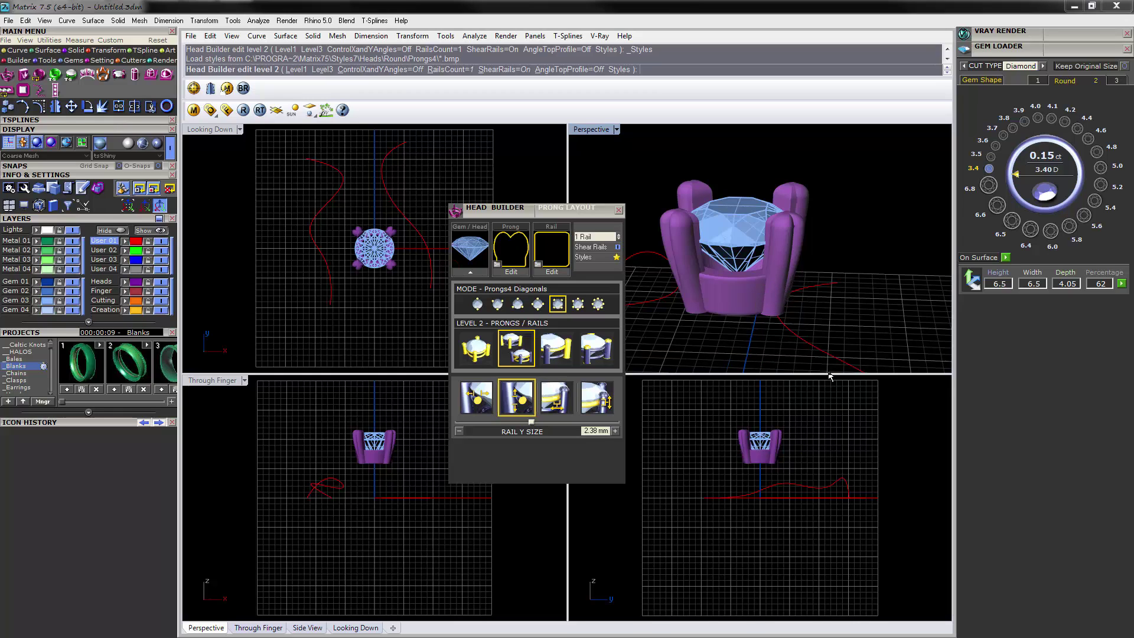
pyautogui.moveTo(815, 277); pyautogui.dragTo(832, 248, button='right')
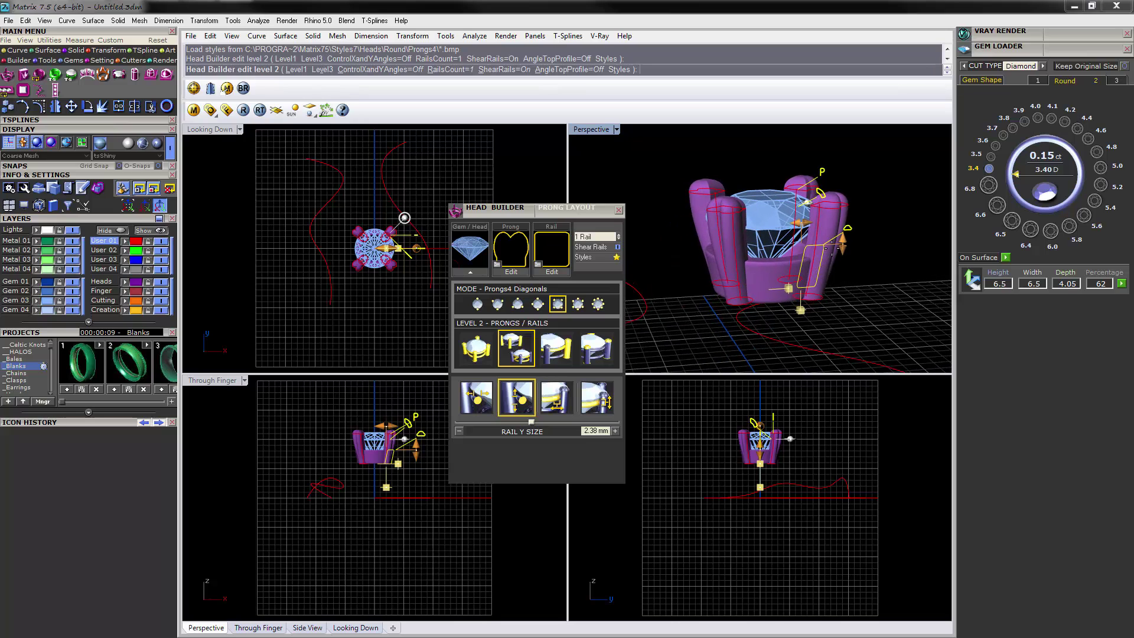
# Try the nine preset four-prong head styles one after another on the diamond
pyautogui.click(614, 260)
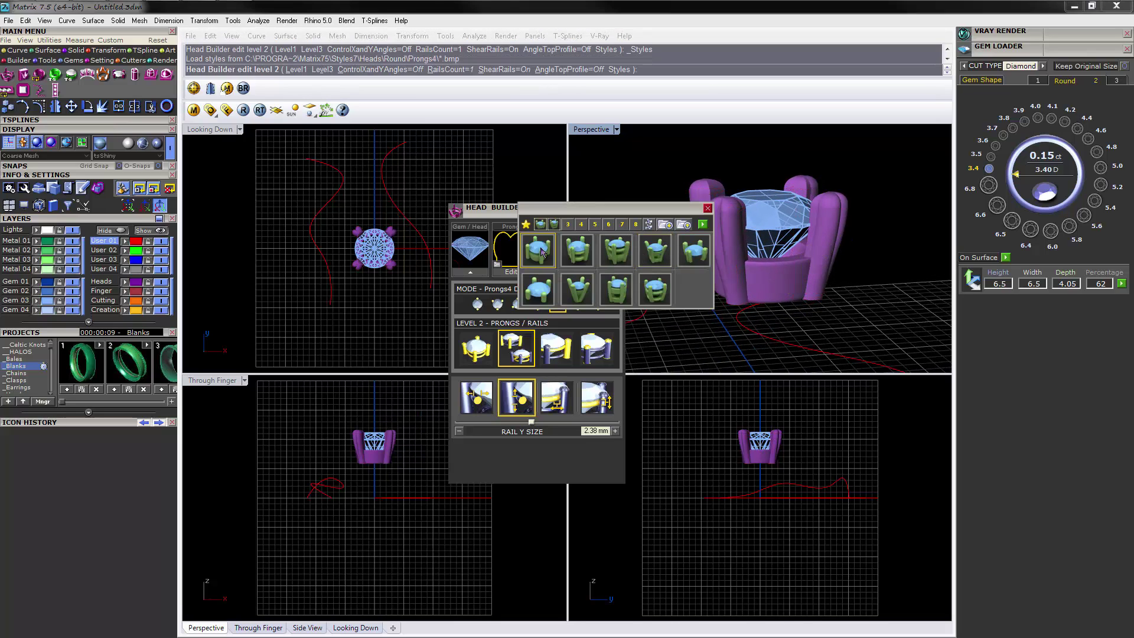
pyautogui.click(544, 258)
pyautogui.click(581, 261)
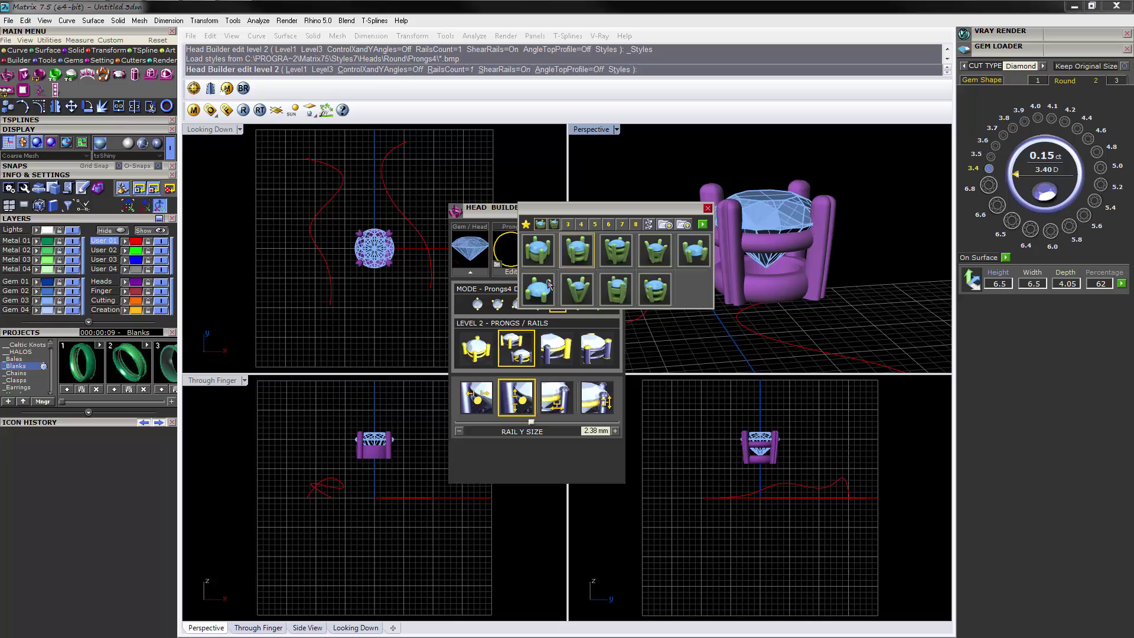
pyautogui.click(611, 263)
pyautogui.click(654, 263)
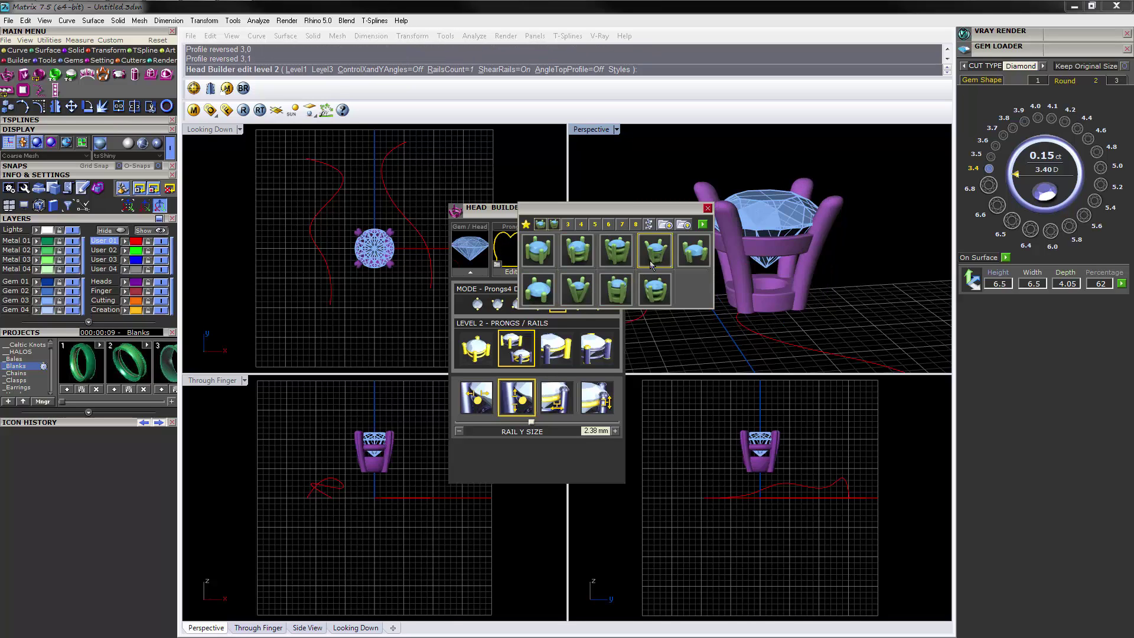
pyautogui.click(693, 262)
pyautogui.click(544, 295)
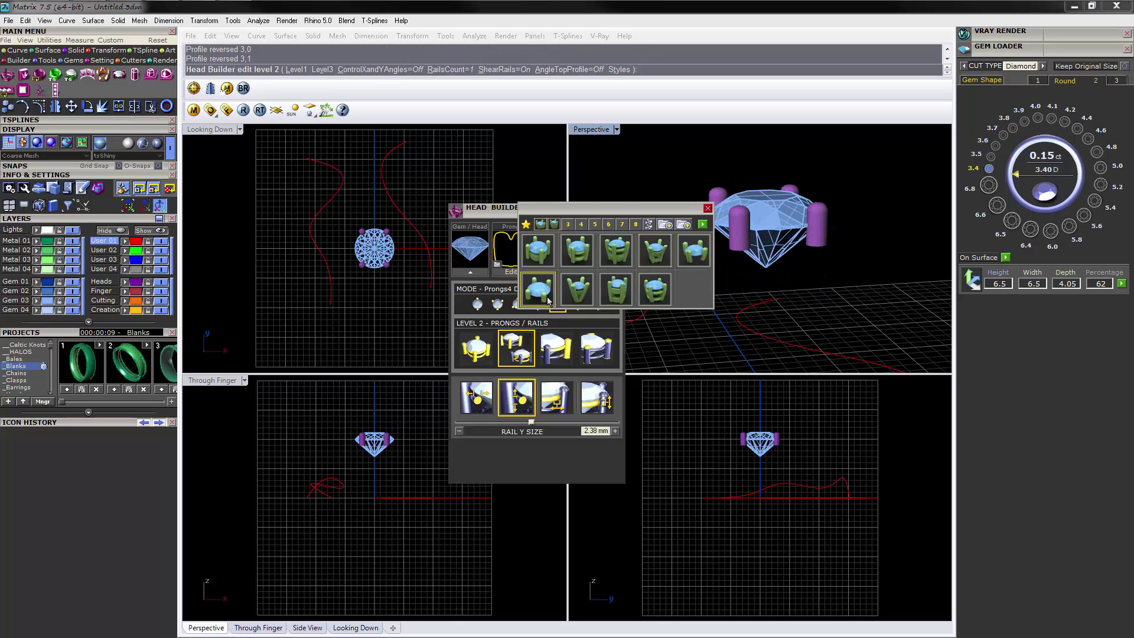
pyautogui.click(580, 299)
pyautogui.click(623, 299)
pyautogui.click(655, 301)
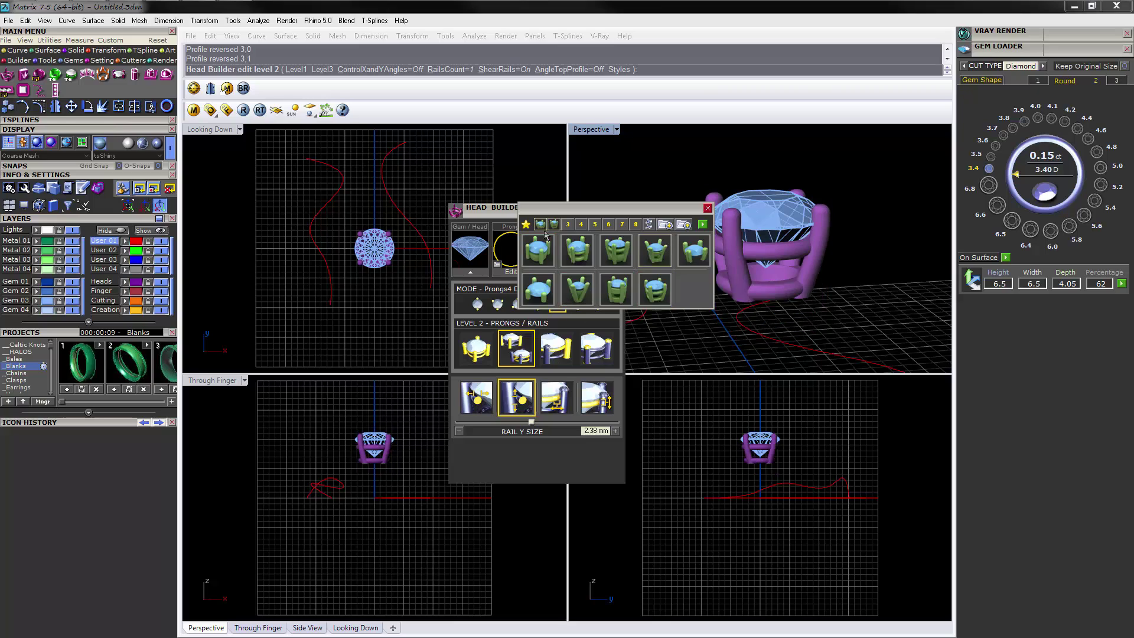
# Compare the saved favourite head styles, apply 3.mss from the Prongs4 set, and accept it
pyautogui.click(543, 236)
pyautogui.click(554, 227)
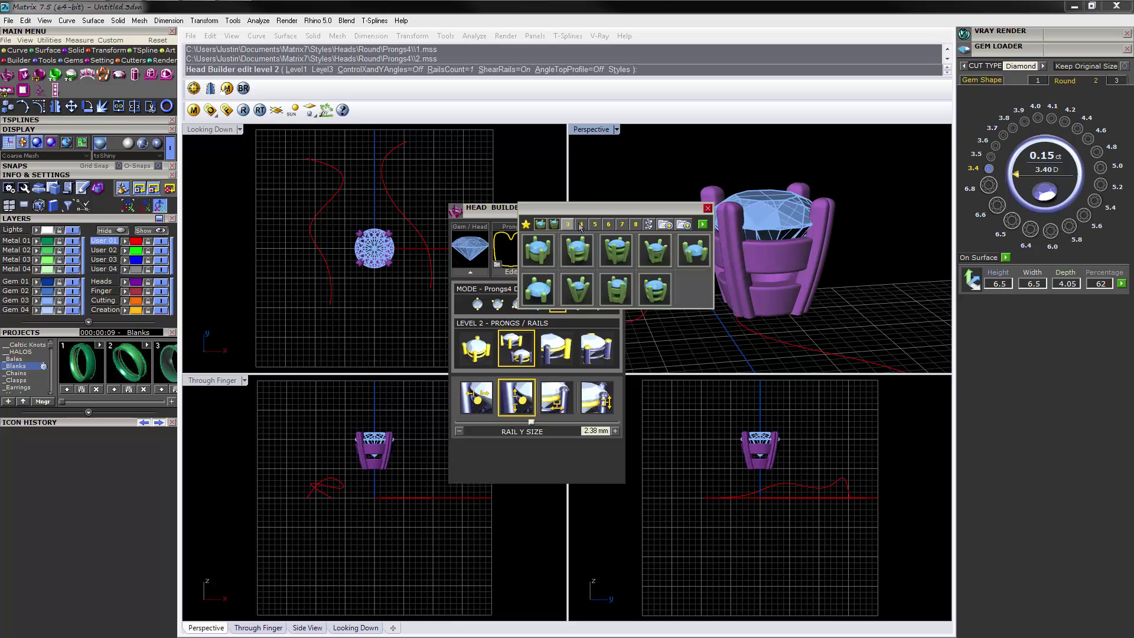
pyautogui.moveTo(596, 211); pyautogui.dragTo(473, 292)
pyautogui.click(446, 306)
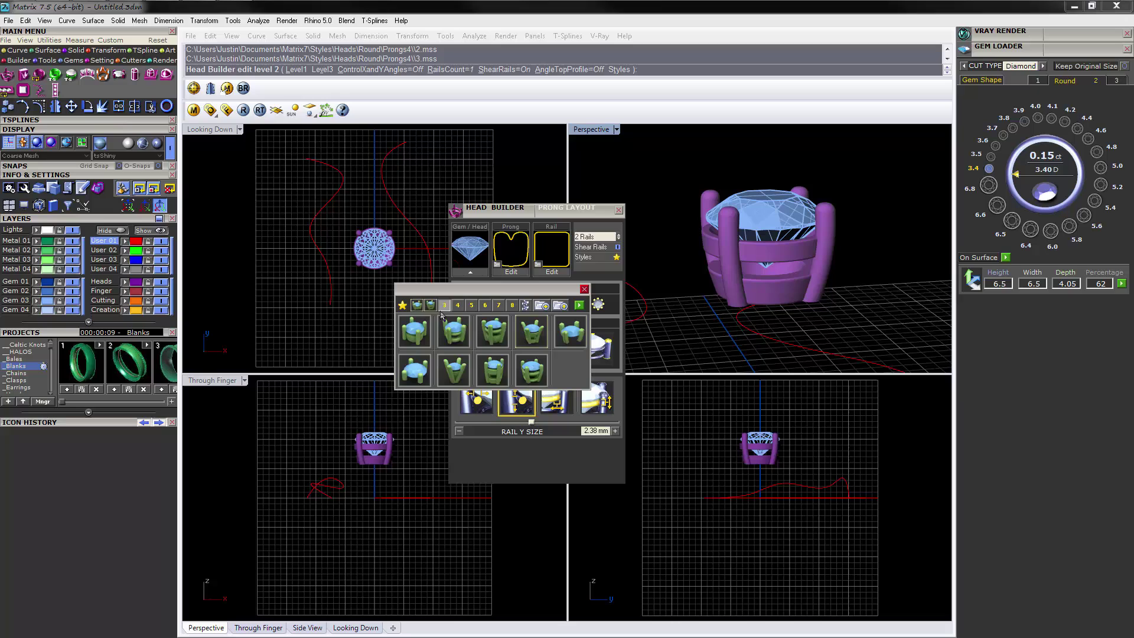
pyautogui.click(417, 305)
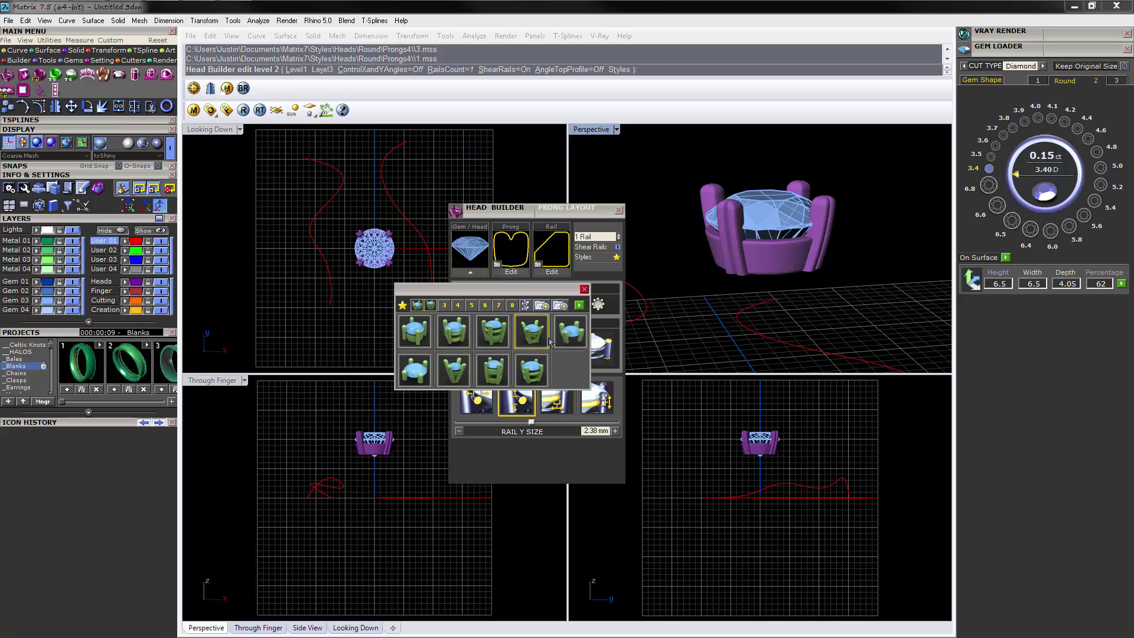
pyautogui.click(579, 305)
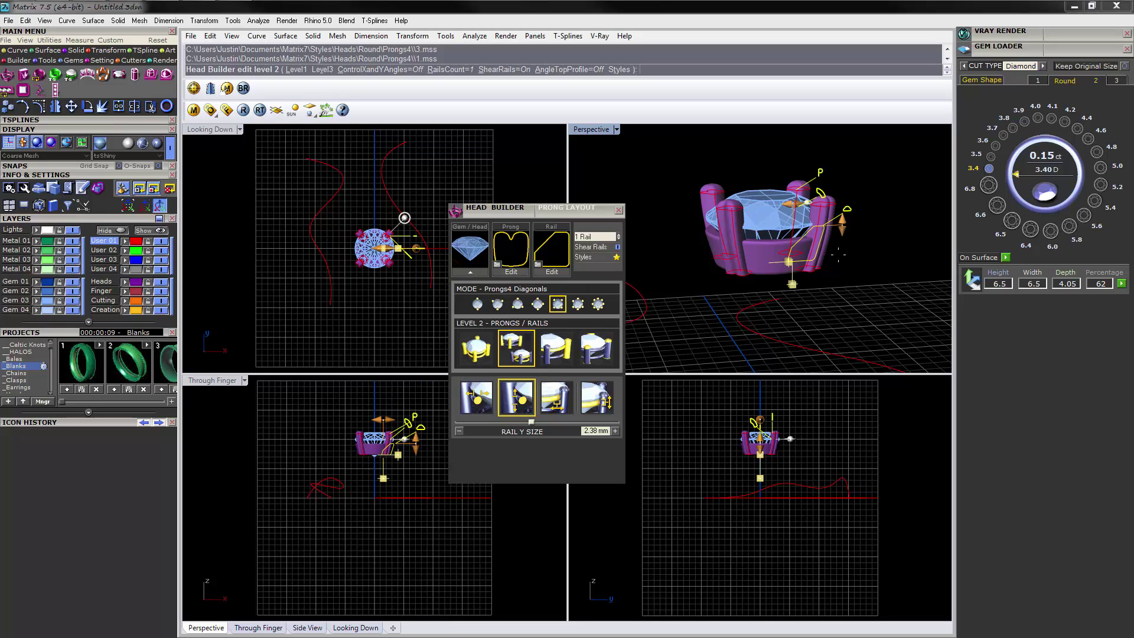
# Finish building the four-prong head and select the diamond inside it
pyautogui.rightClick(839, 255)
pyautogui.moveTo(853, 235); pyautogui.dragTo(803, 253, button='right')
pyautogui.click(759, 252)
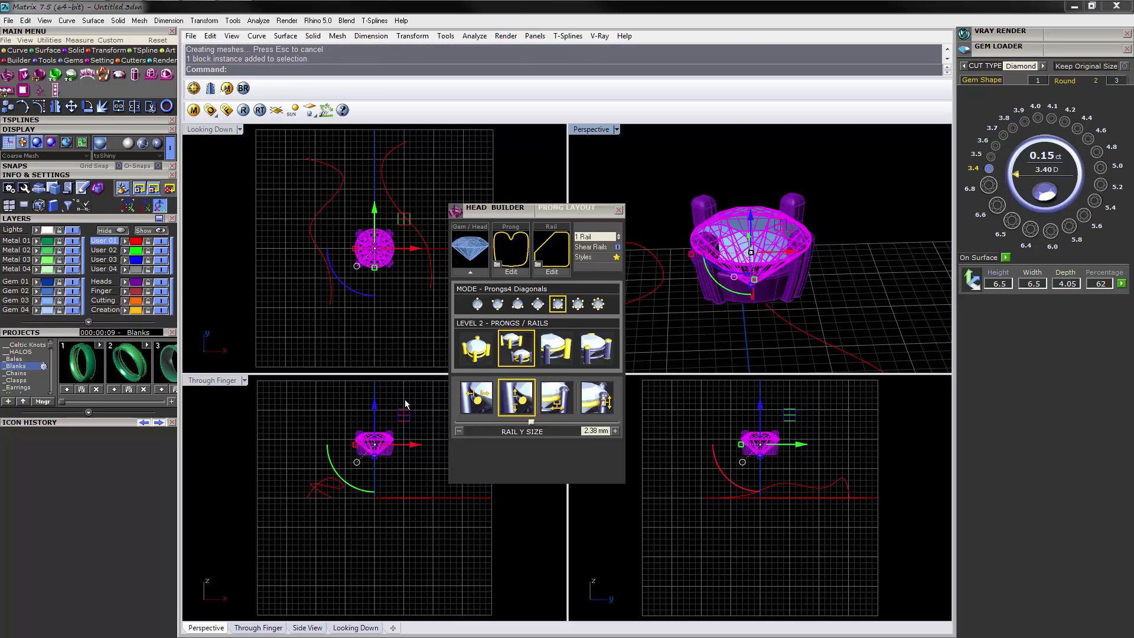
# Duplicate the selected diamond and place the copy directly beside the finished four-prong head
pyautogui.moveTo(376, 224); pyautogui.dragTo(379, 179)
pyautogui.press('alt')
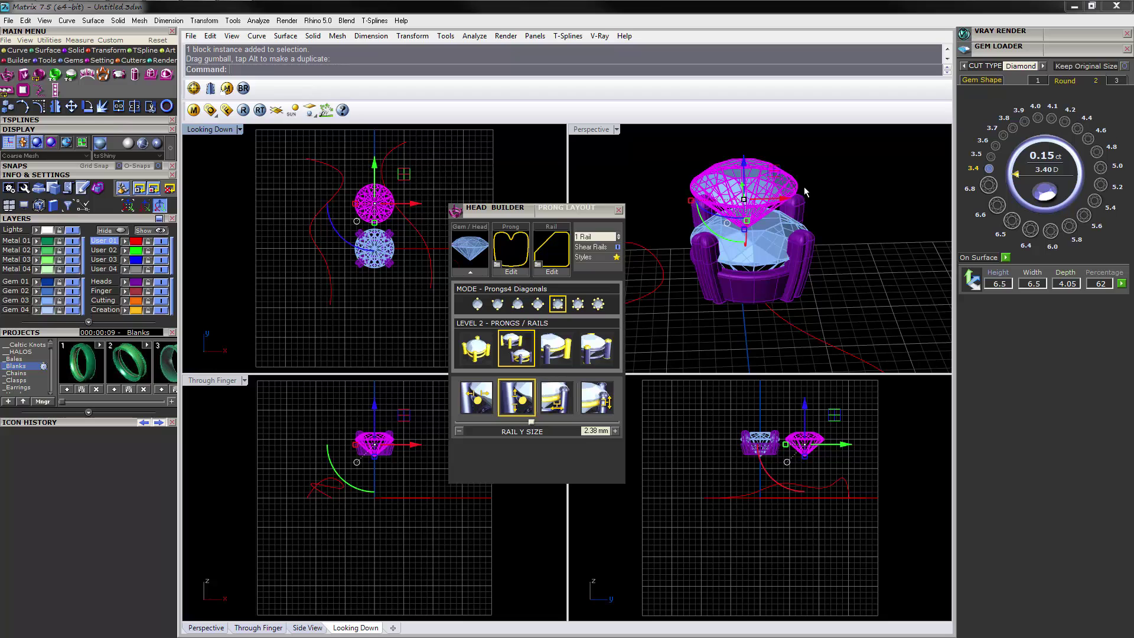
pyautogui.moveTo(811, 218); pyautogui.dragTo(762, 243, button='right')
pyautogui.click(808, 209)
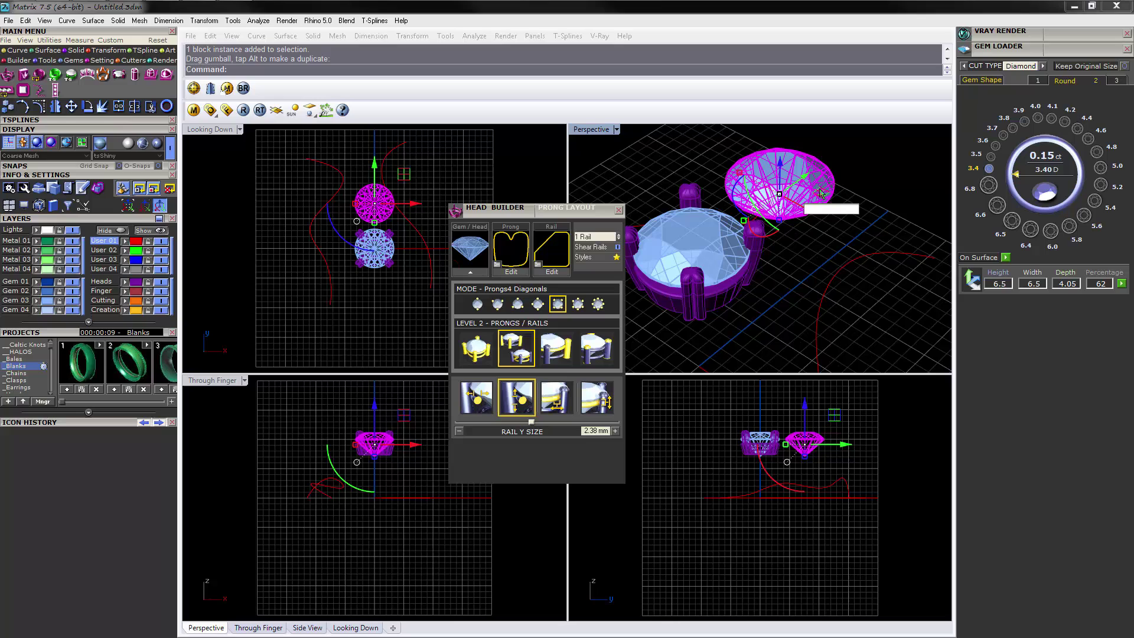
# Match the duplicated diamond to the original diamond's complete styles so it receives the same four-prong head
pyautogui.middleClick(888, 247)
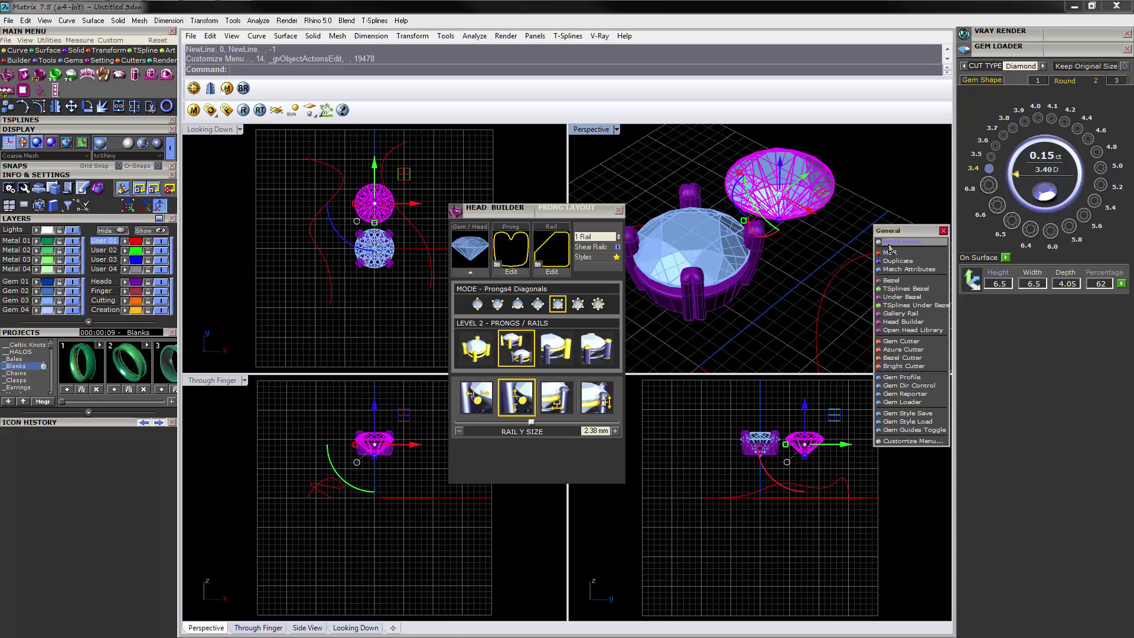
pyautogui.click(909, 269)
pyautogui.click(757, 244)
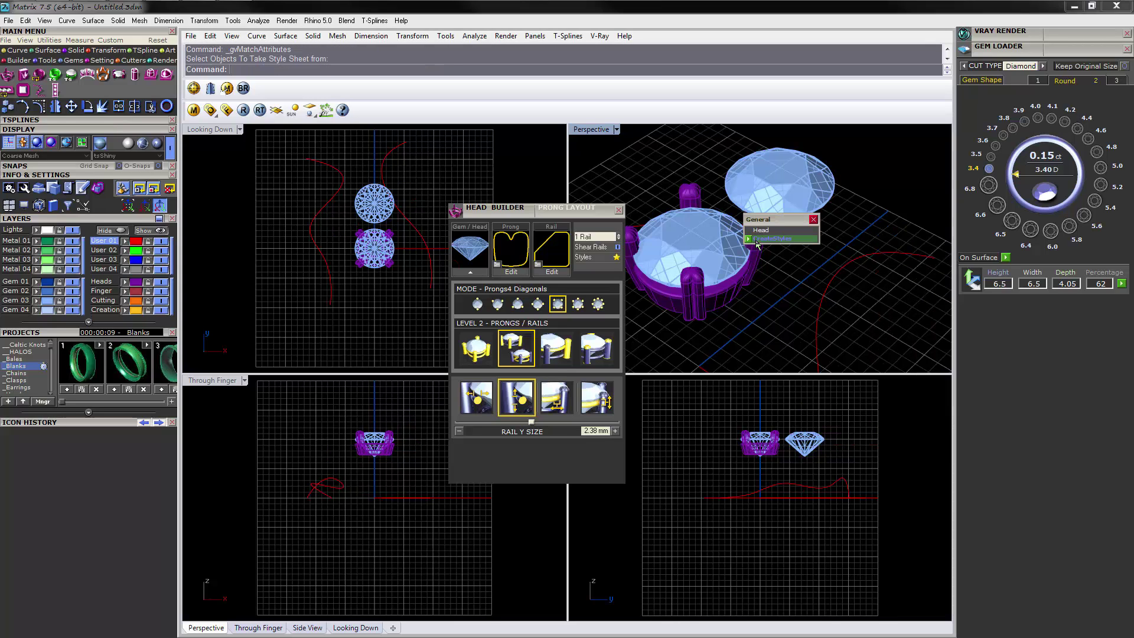
pyautogui.click(757, 239)
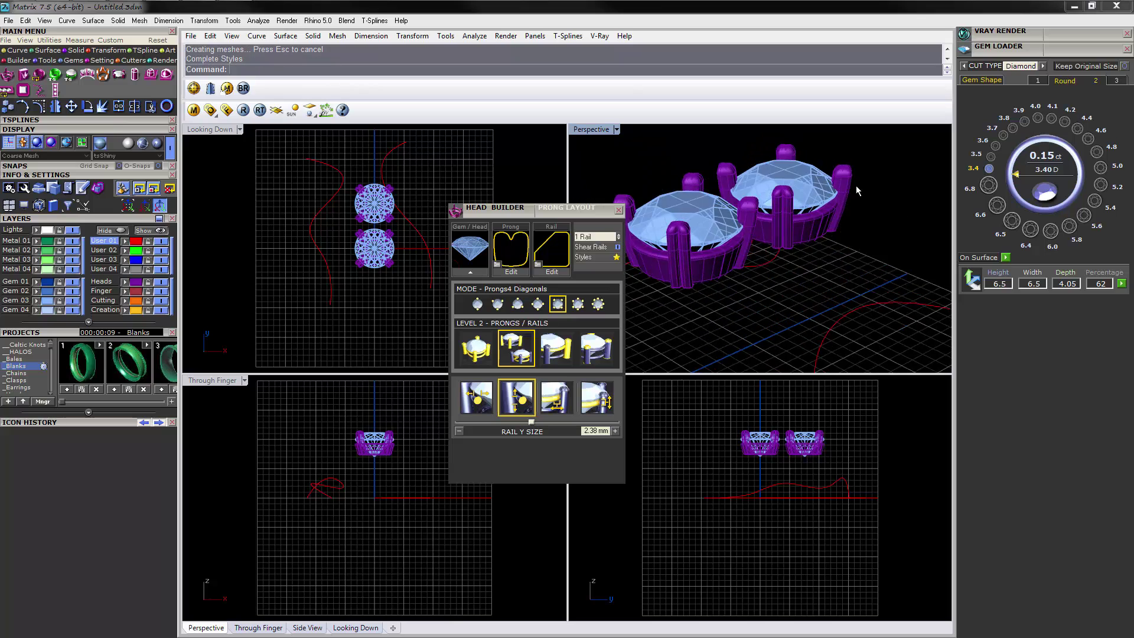
# Delete the duplicated diamond together with its four-prong head
pyautogui.moveTo(856, 191)
pyautogui.mouseDown(button='right')
pyautogui.moveTo(830, 249)
pyautogui.moveTo(842, 213)
pyautogui.moveTo(857, 205)
pyautogui.mouseUp(button='right')
pyautogui.moveTo(857, 205); pyautogui.dragTo(827, 261)
pyautogui.press('Delete')
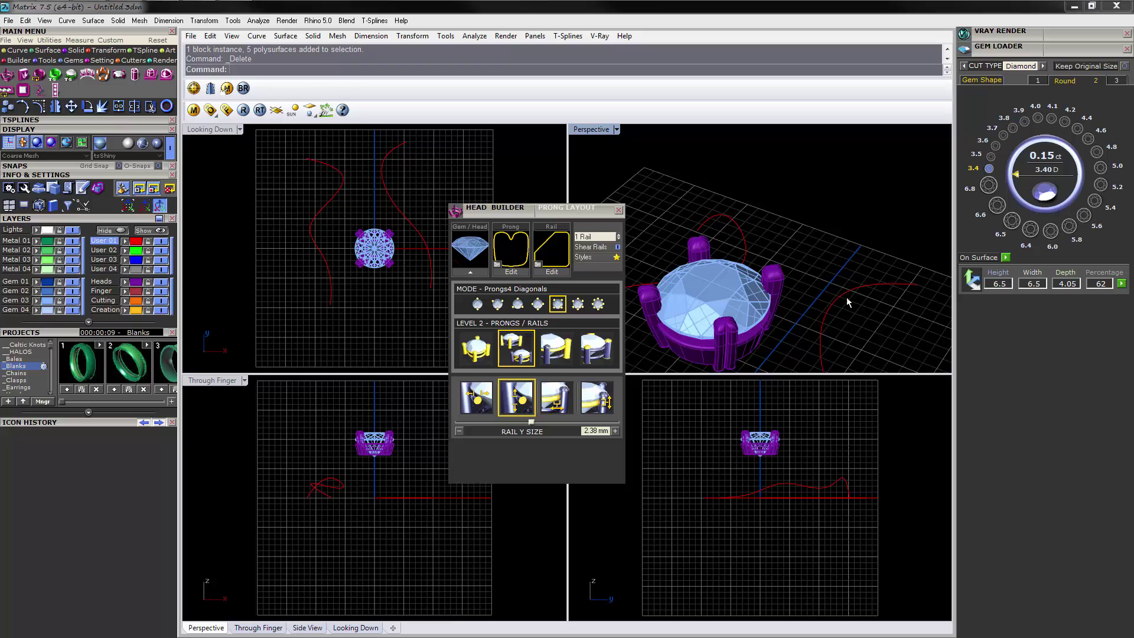
# Build a row of gems on the flat curve with Gem on Curve, using culet direction Down and end position 90.2%
pyautogui.keyDown('shift'); pyautogui.moveTo(847, 300); pyautogui.dragTo(809, 254, button='right'); pyautogui.keyUp('shift')
pyautogui.click(815, 257)
pyautogui.keyDown('shift'); pyautogui.moveTo(843, 287); pyautogui.dragTo(831, 226, button='right'); pyautogui.keyUp('shift')
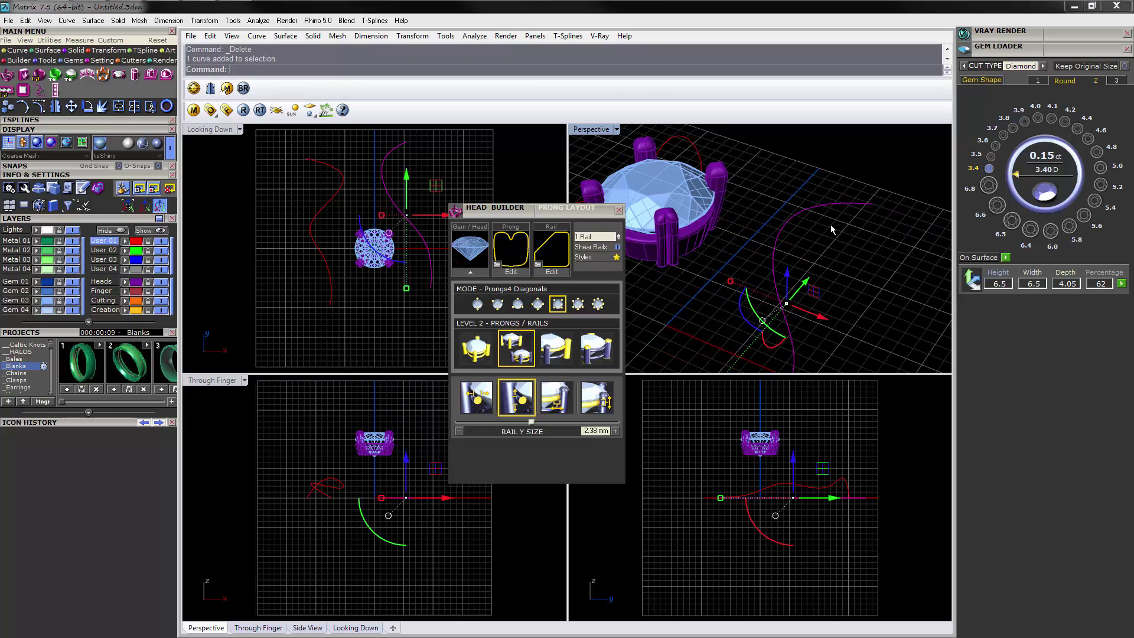
pyautogui.middleClick(860, 264)
pyautogui.click(901, 297)
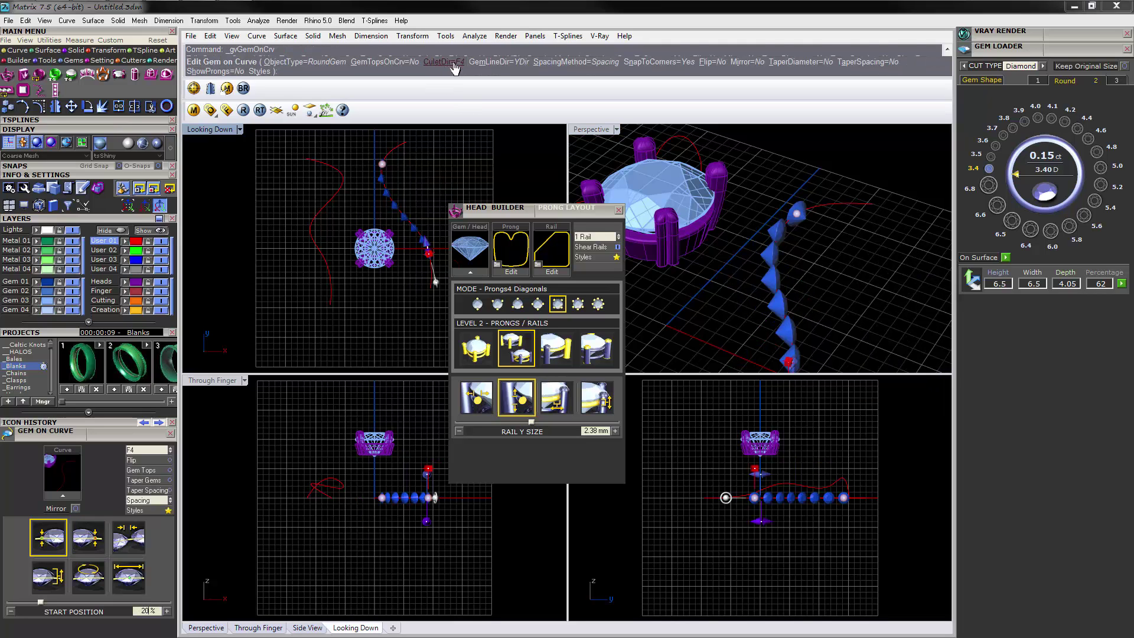
pyautogui.click(453, 65)
pyautogui.click(266, 69)
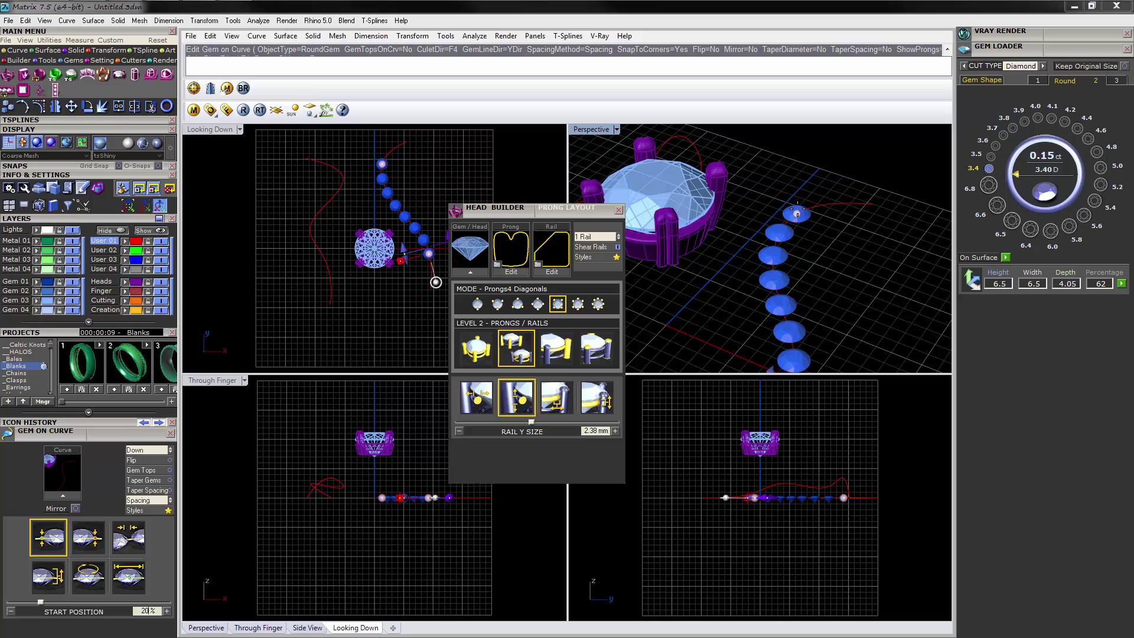
pyautogui.keyDown('shift'); pyautogui.moveTo(822, 314); pyautogui.dragTo(829, 265, button='right'); pyautogui.keyUp('shift')
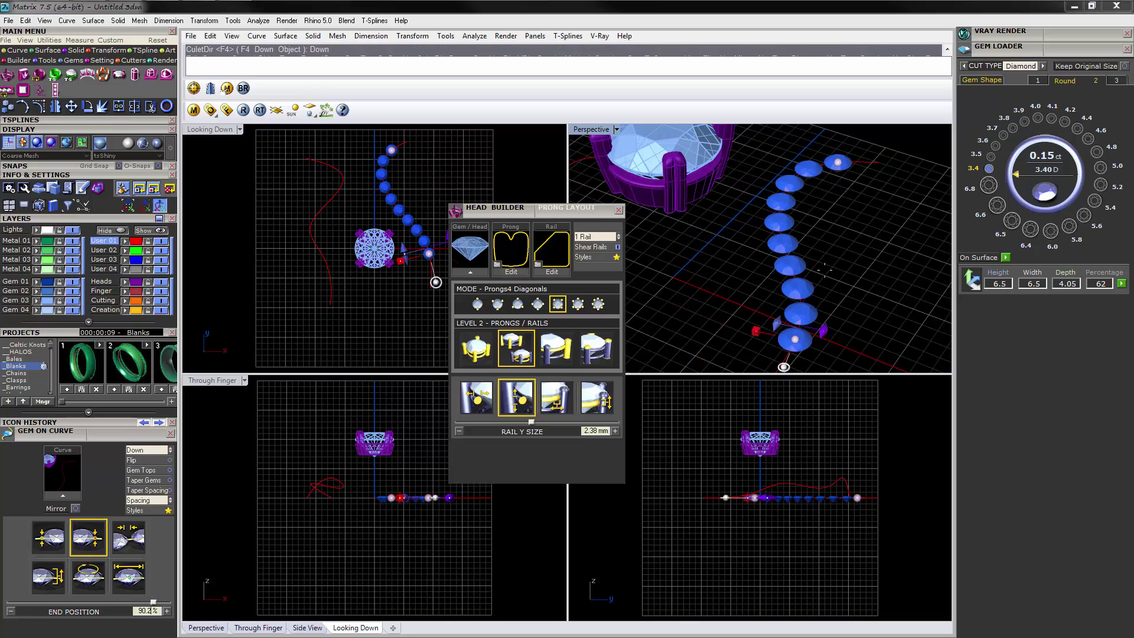
pyautogui.rightClick(813, 241)
# Start Gem on Curve on the wavy curve at the opposite side of the head and set the culet direction to Down
pyautogui.moveTo(771, 215); pyautogui.dragTo(782, 253, button='right')
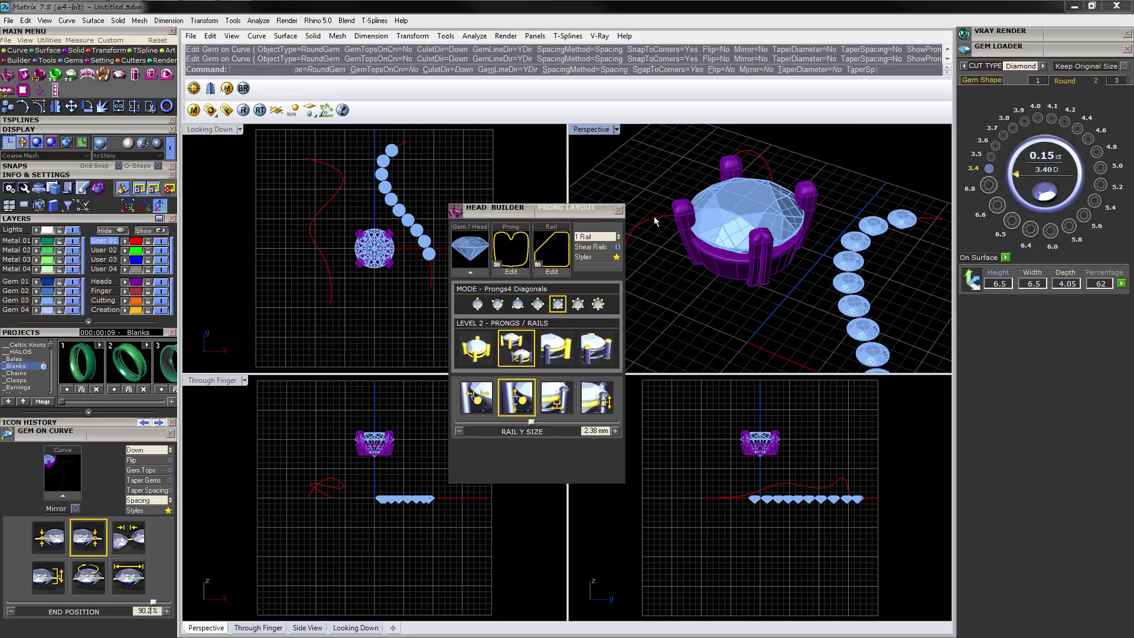
pyautogui.click(656, 223)
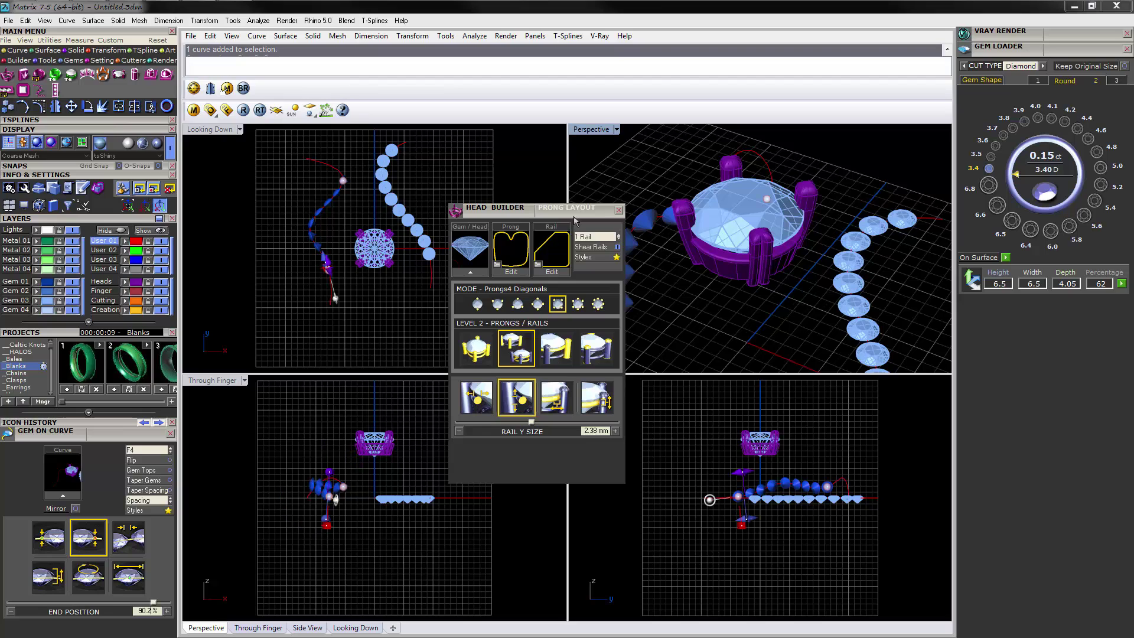
pyautogui.click(447, 68)
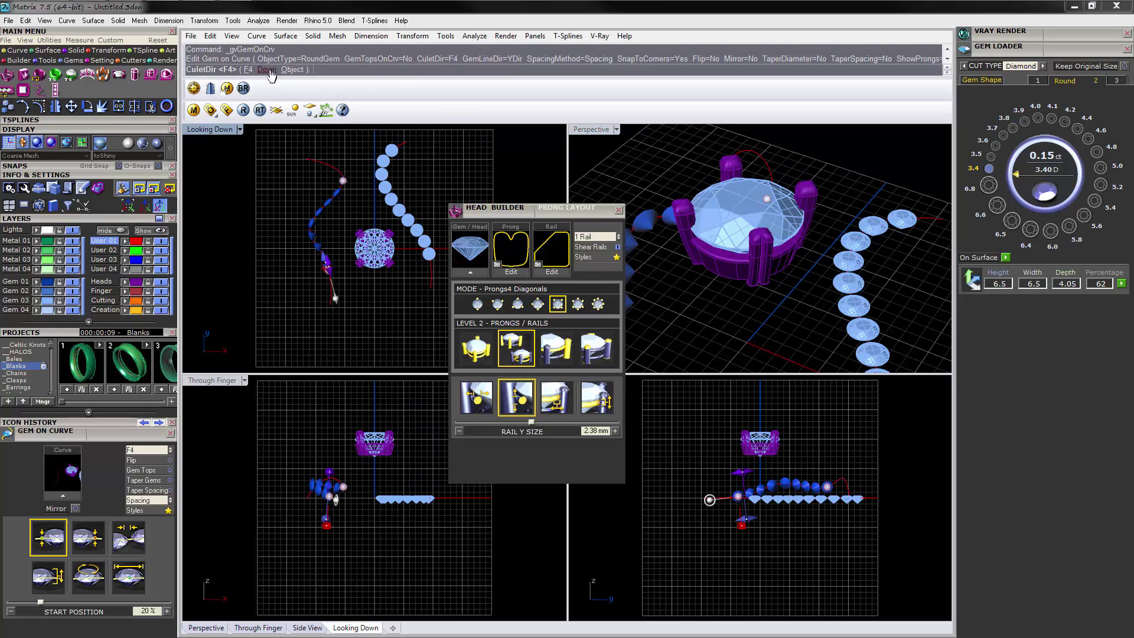
pyautogui.click(272, 71)
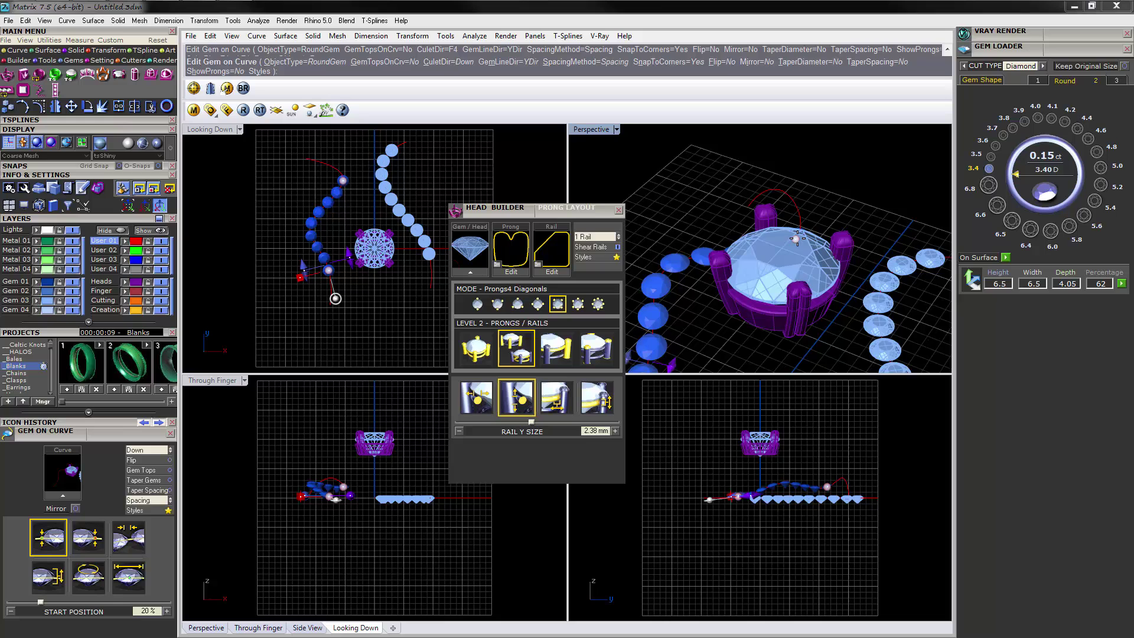
# Extend the second gem row to a start position of 17.1% and an end position of 86.7%, and accept it
pyautogui.moveTo(799, 258); pyautogui.dragTo(807, 177, button='right')
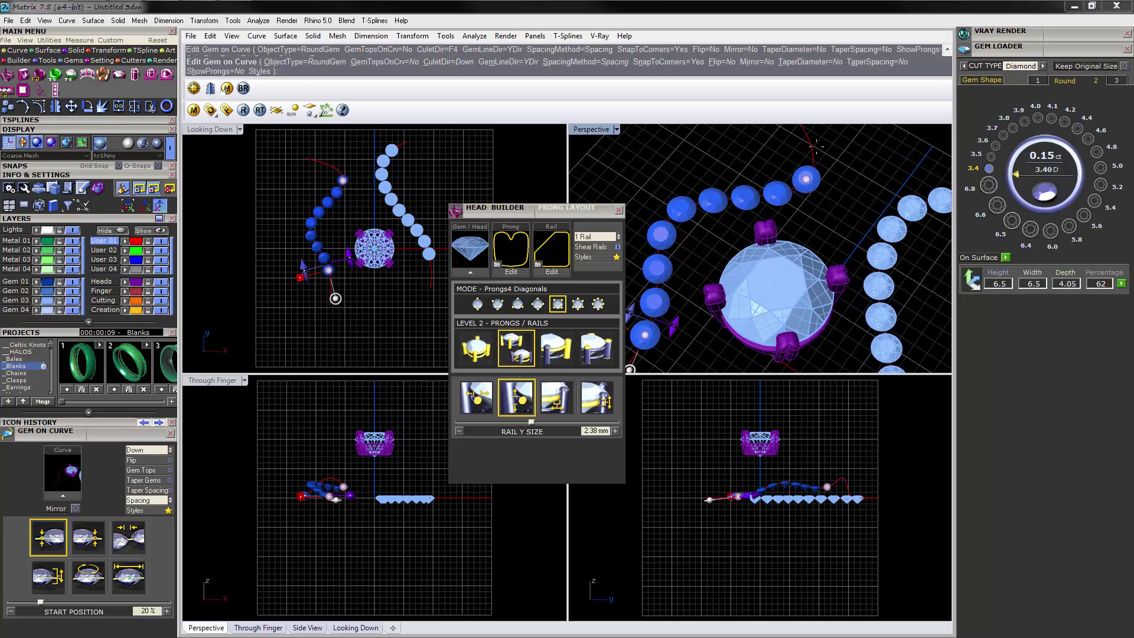
pyautogui.moveTo(807, 178); pyautogui.dragTo(810, 147)
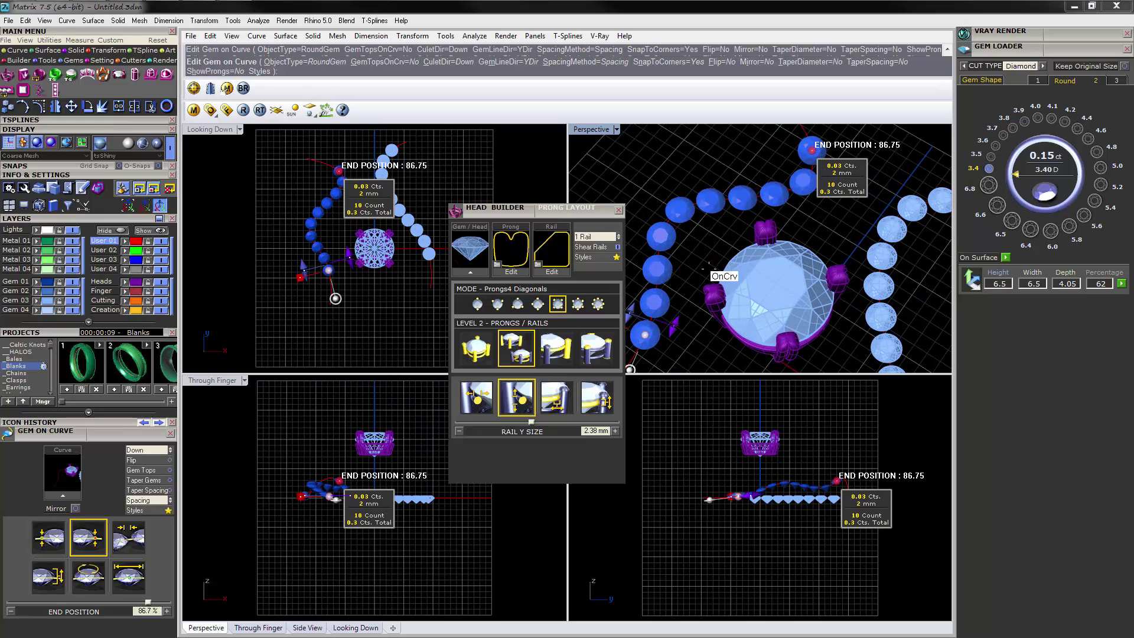
pyautogui.keyDown('shift'); pyautogui.moveTo(658, 282); pyautogui.dragTo(725, 235, button='right'); pyautogui.keyUp('shift')
pyautogui.moveTo(701, 291); pyautogui.dragTo(740, 263)
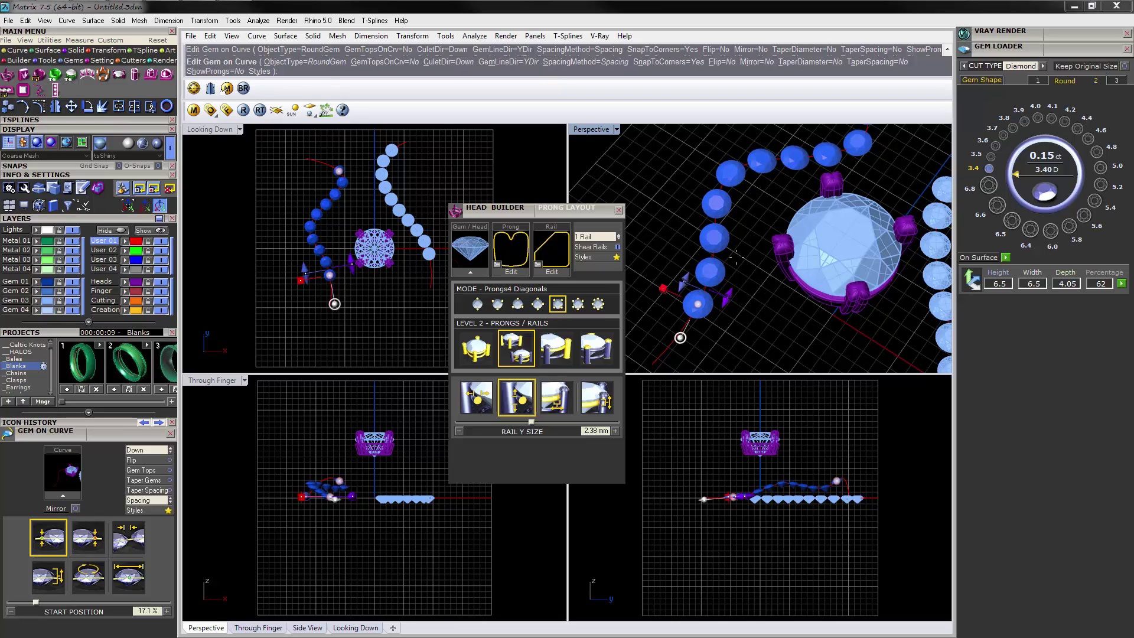
pyautogui.rightClick(827, 241)
# Ungroup the diamonds in the row on the flat curve
pyautogui.moveTo(839, 239); pyautogui.dragTo(868, 250, button='right')
pyautogui.scroll(4, 865, 260)
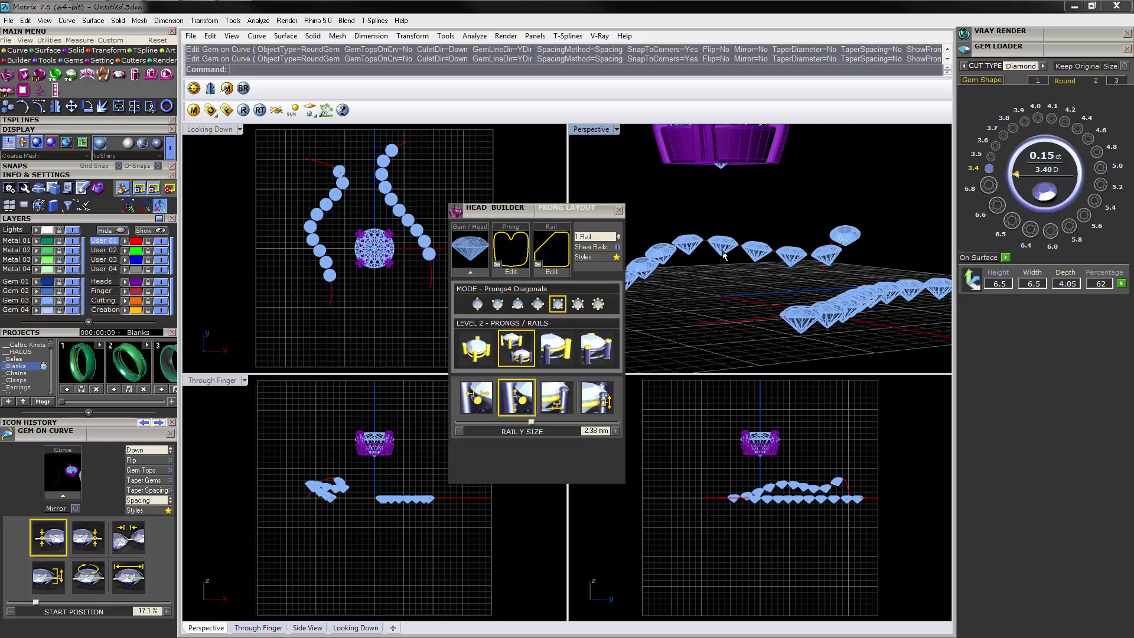
pyautogui.moveTo(837, 263)
pyautogui.mouseDown(button='right')
pyautogui.moveTo(880, 292)
pyautogui.moveTo(835, 284)
pyautogui.mouseUp(button='right')
pyautogui.click(835, 291)
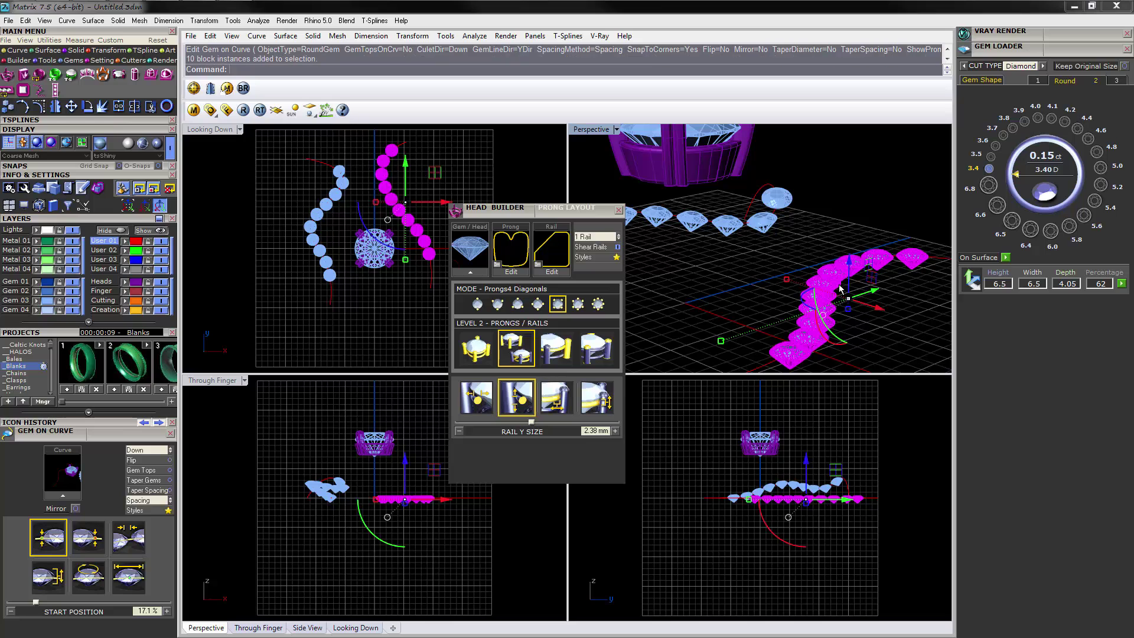
pyautogui.hotkey('ctrl', 'shift', 'g')
# Start Head Builder on the end diamond of the ungrouped row and apply the preset four-prong style without rails
pyautogui.moveTo(843, 266); pyautogui.dragTo(872, 260, button='right')
pyautogui.click(872, 260)
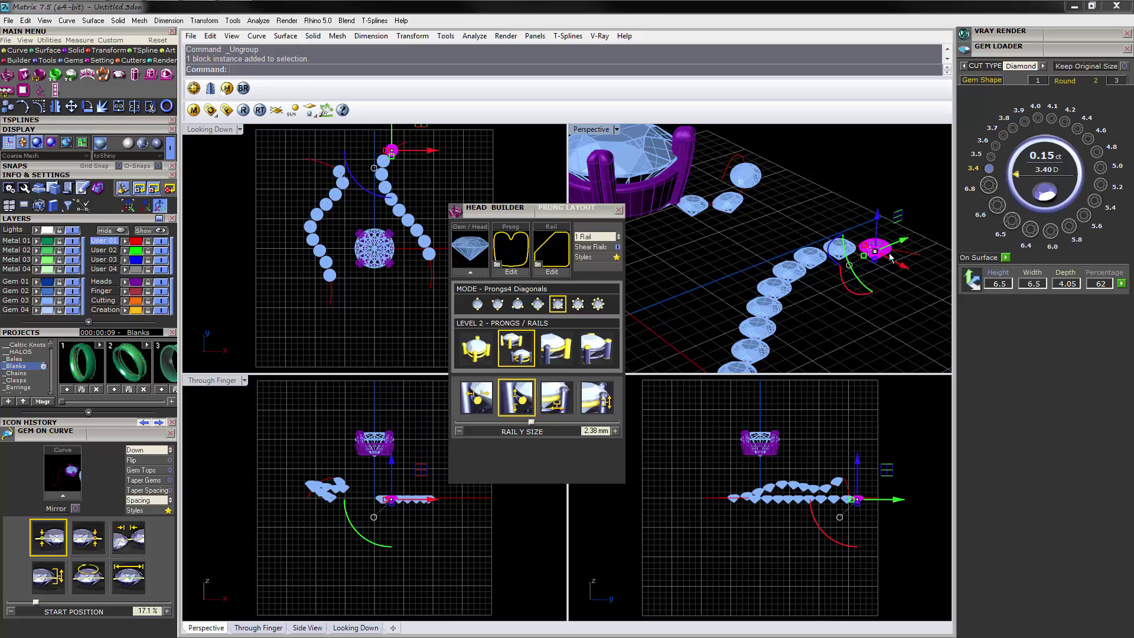
pyautogui.press('F6')
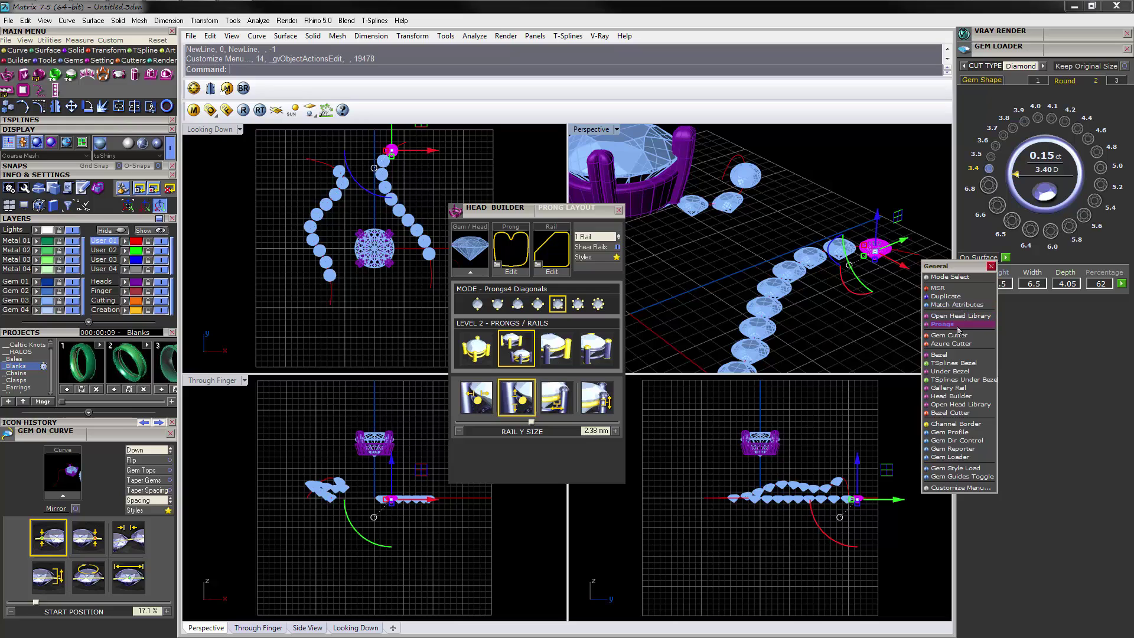
pyautogui.click(951, 396)
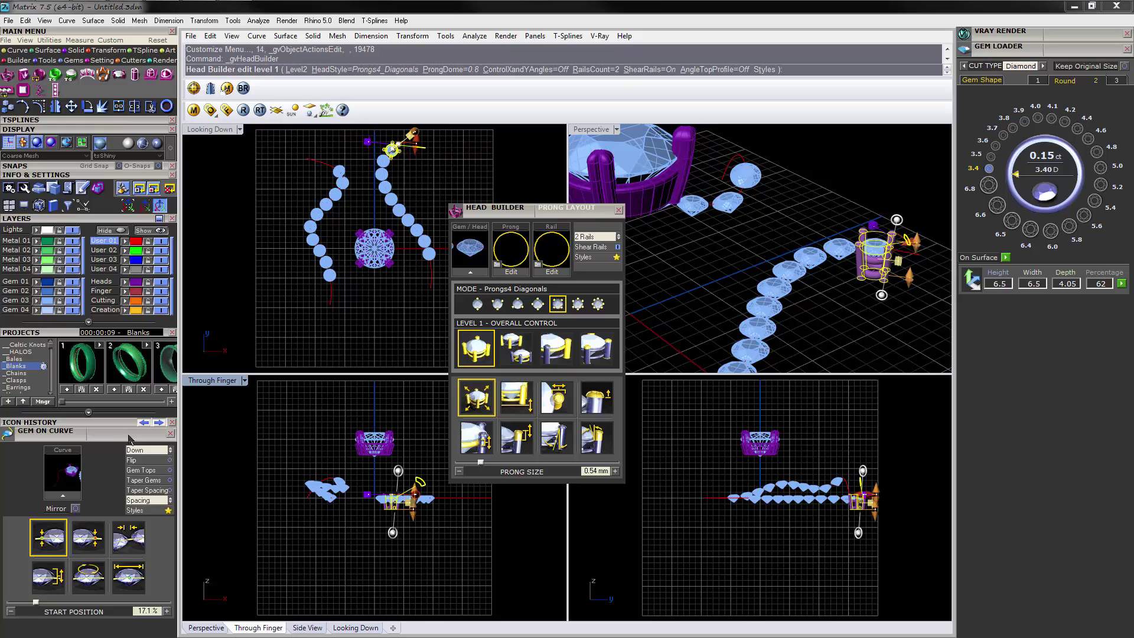
pyautogui.click(600, 262)
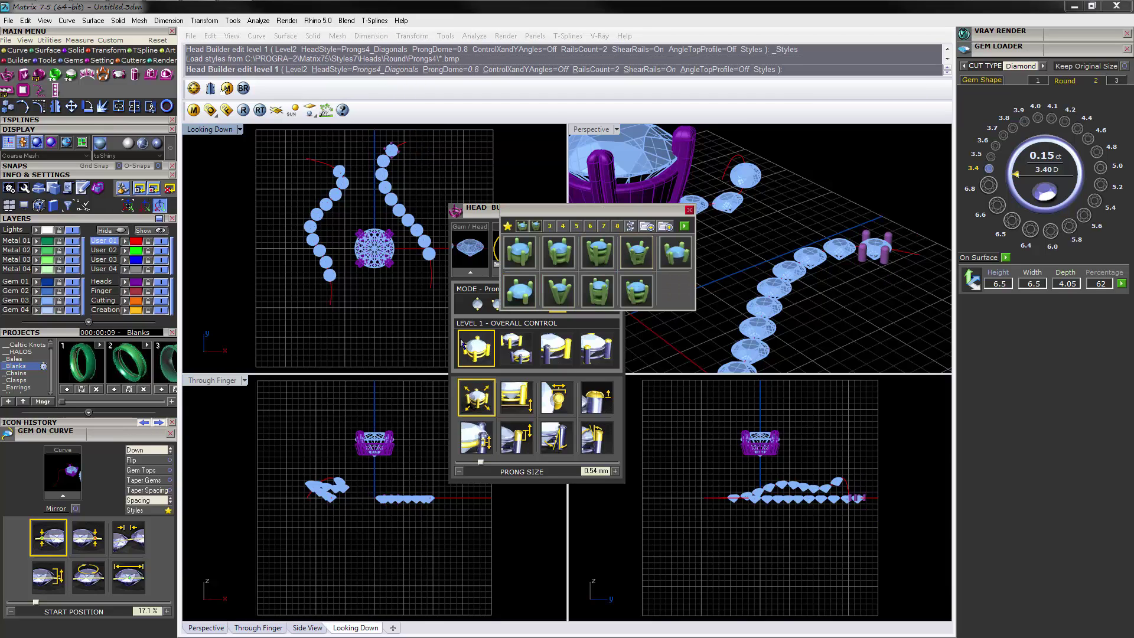
pyautogui.click(690, 247)
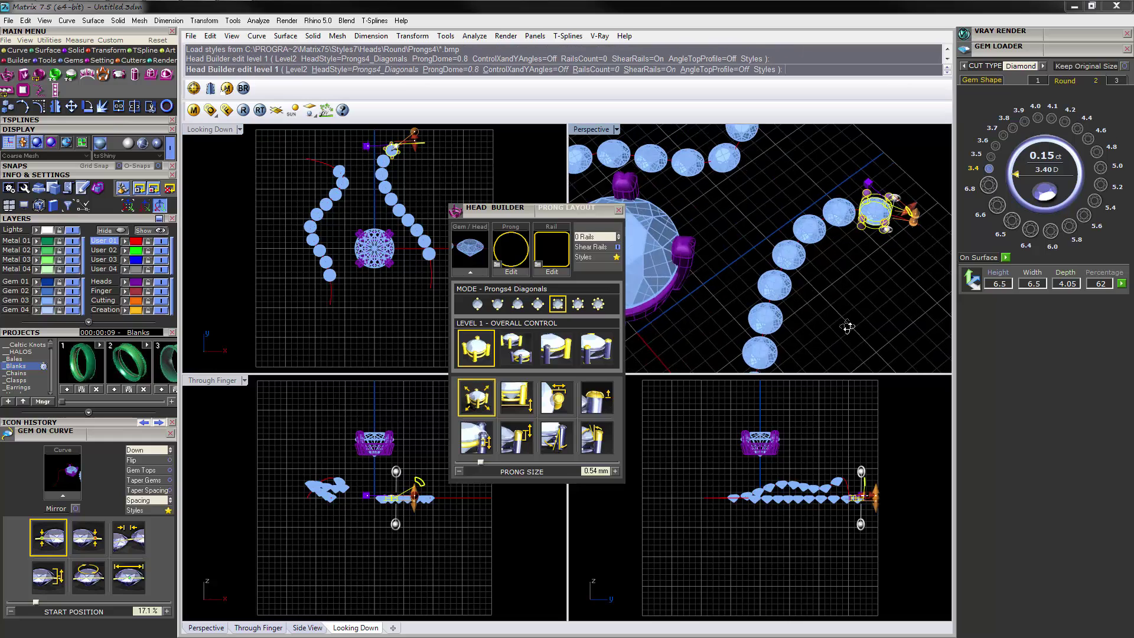
# Adjust the prong positions around the end diamond at the Prongs / Rails level
pyautogui.scroll(3, 851, 319)
pyautogui.scroll(2, 869, 275)
pyautogui.scroll(2, 858, 249)
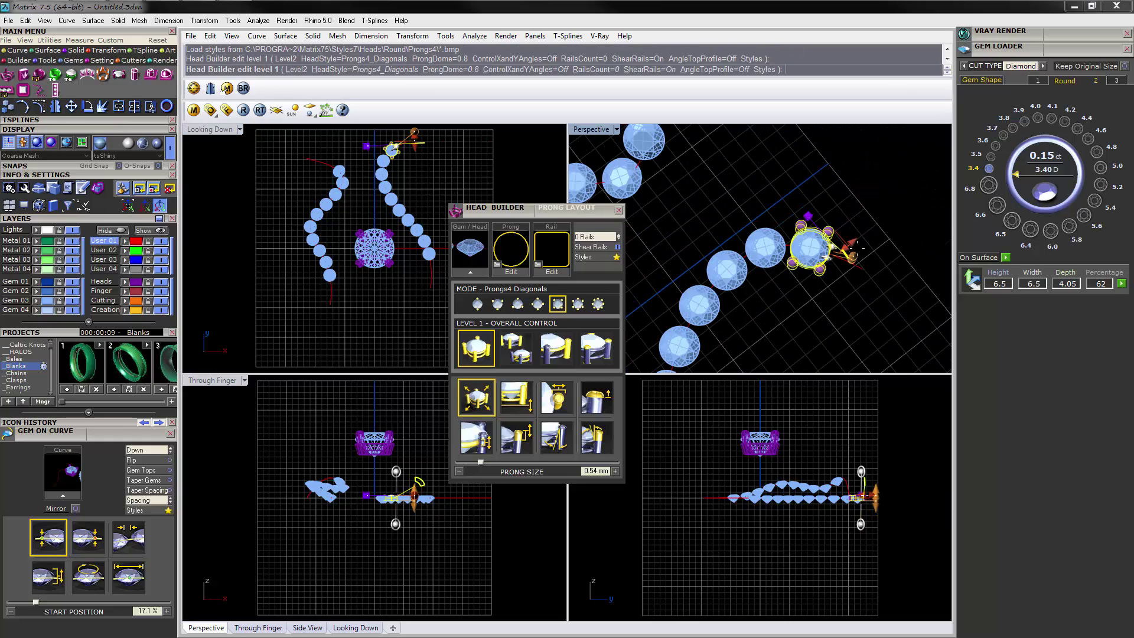
pyautogui.scroll(2, 850, 245)
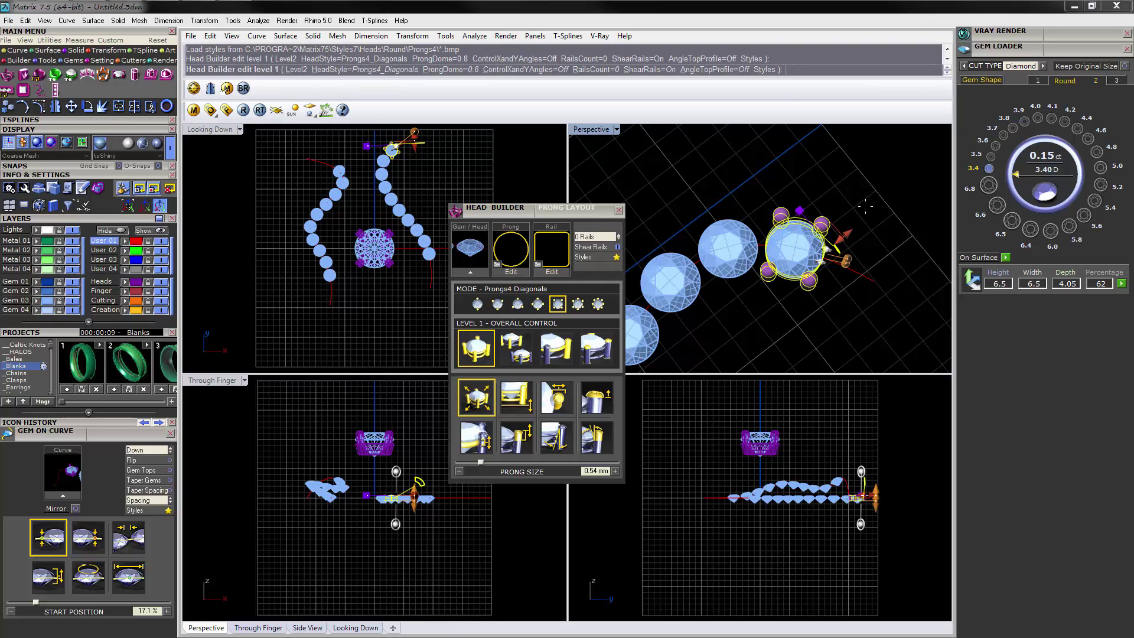
pyautogui.click(520, 356)
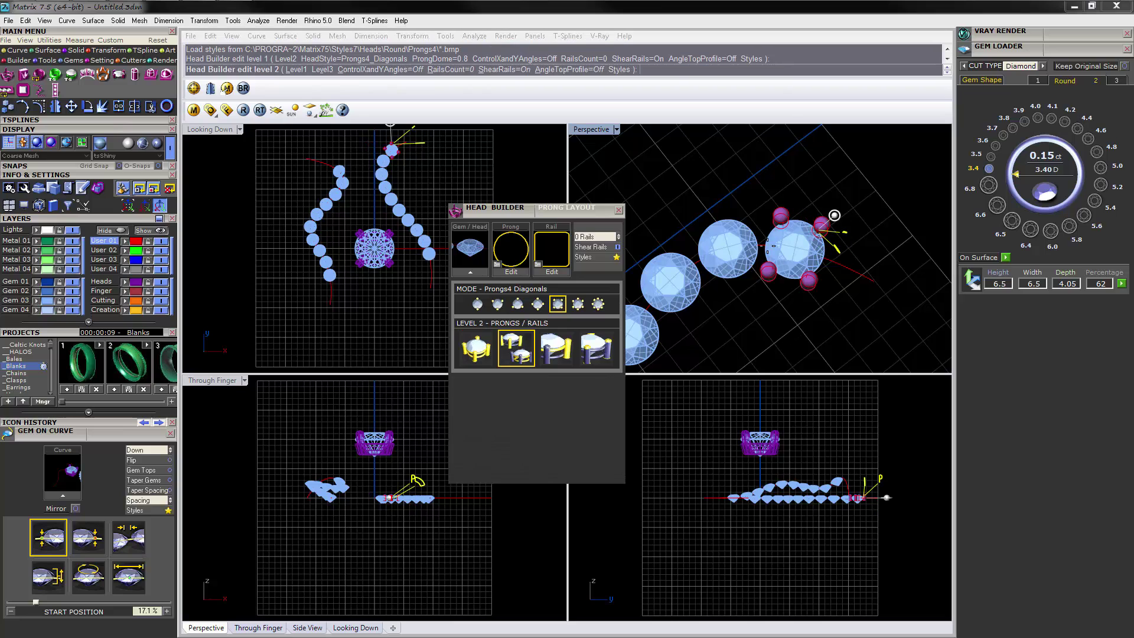
pyautogui.moveTo(841, 225); pyautogui.dragTo(842, 225)
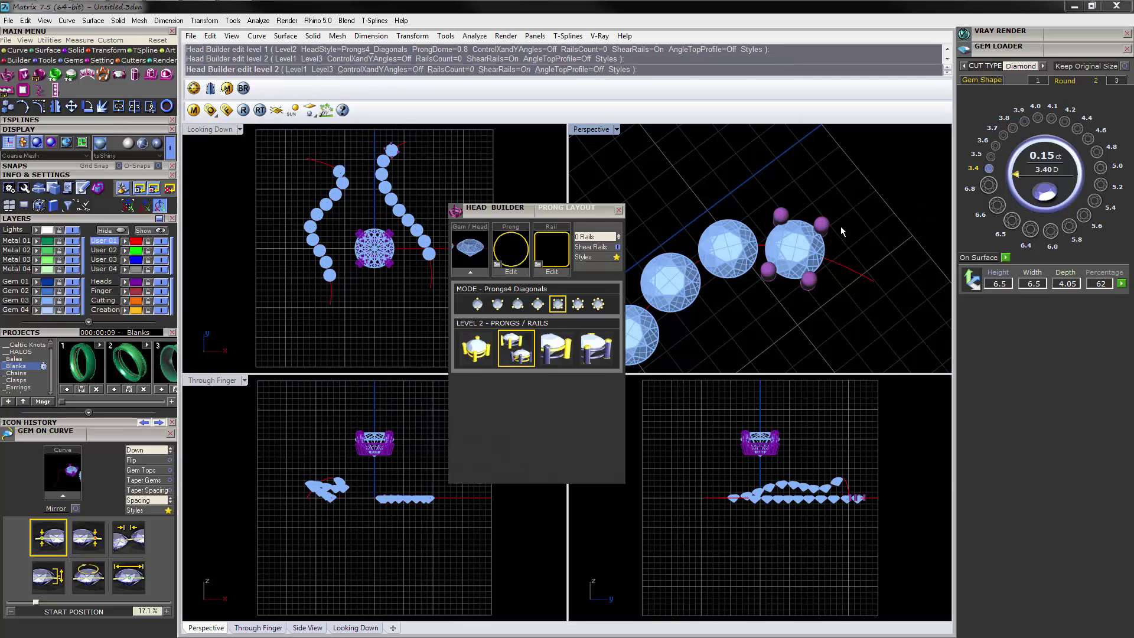
pyautogui.moveTo(825, 227)
pyautogui.mouseDown(button='right')
pyautogui.moveTo(849, 203)
pyautogui.moveTo(828, 207)
pyautogui.moveTo(840, 242)
pyautogui.moveTo(829, 235)
pyautogui.mouseUp(button='right')
# Set the prongs' height above the girdle to 0.37 mm at the Overall Control level and finish the head
pyautogui.click(476, 352)
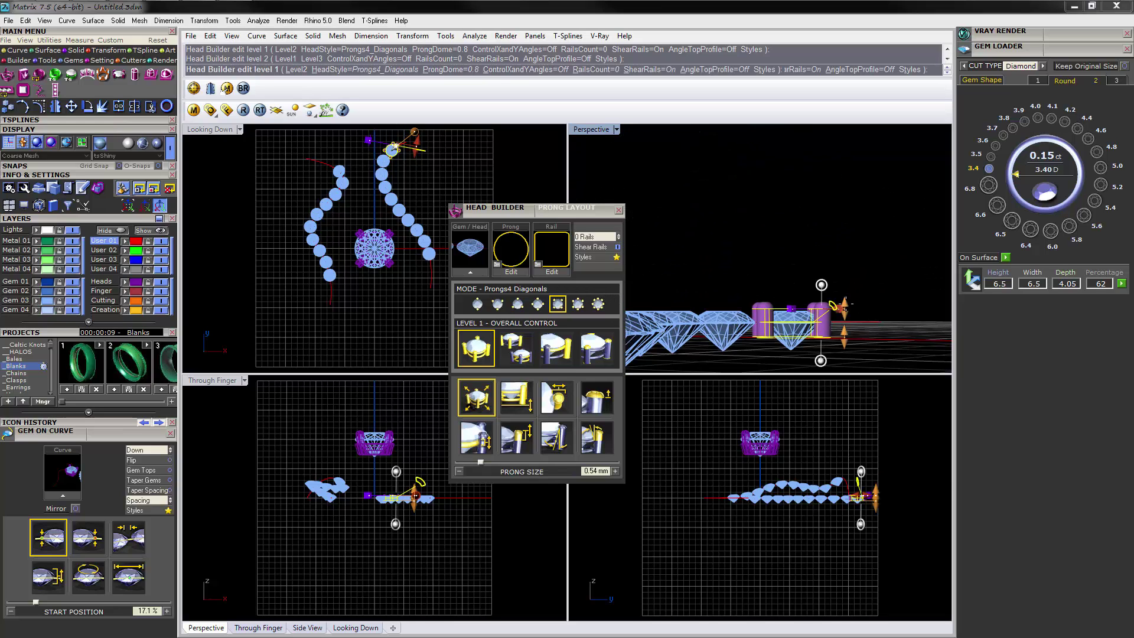
pyautogui.moveTo(844, 311); pyautogui.dragTo(844, 307)
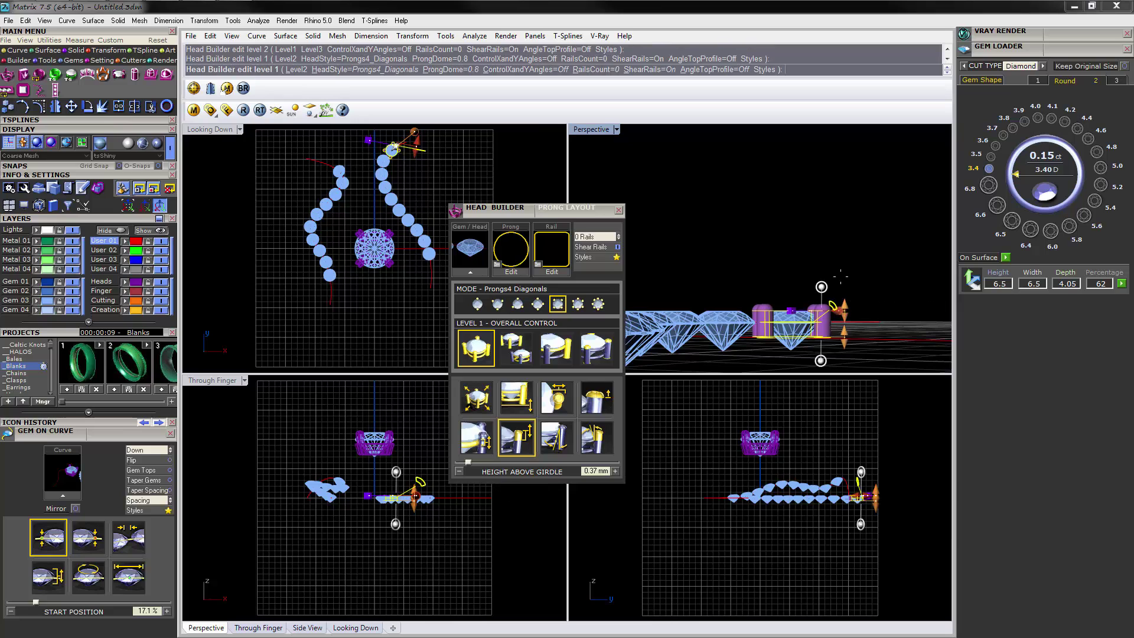
pyautogui.rightClick(838, 255)
# Select the remaining diamonds without prongs in the flat curve's row, group them, and delete them
pyautogui.moveTo(838, 253); pyautogui.dragTo(742, 322, button='right')
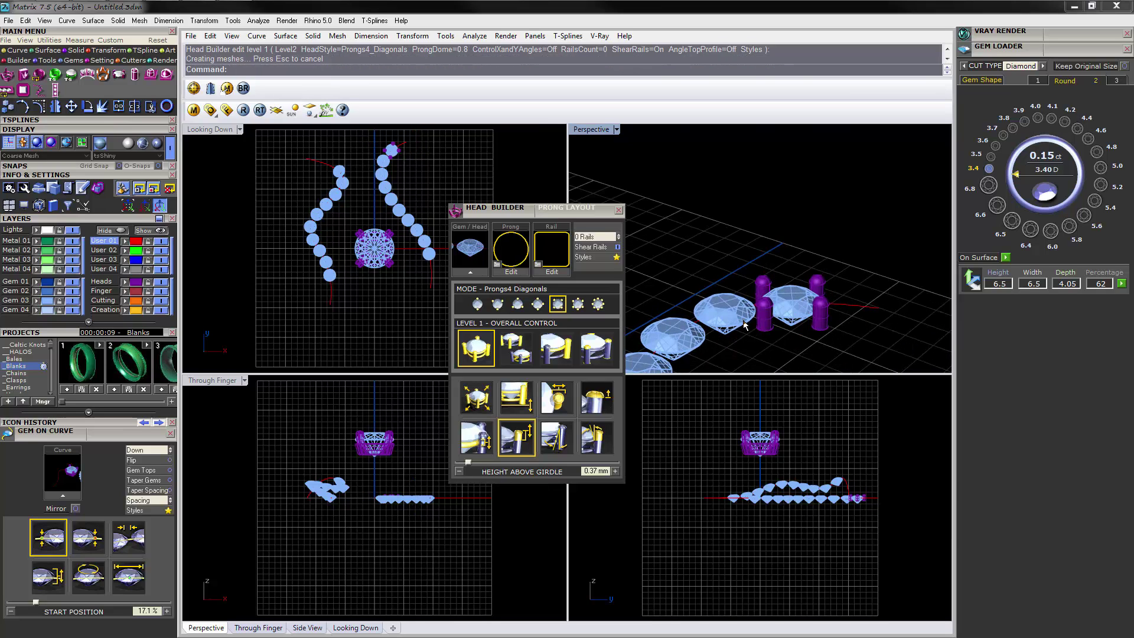
pyautogui.click(745, 325)
pyautogui.keyDown('shift'); pyautogui.click(681, 343); pyautogui.keyUp('shift')
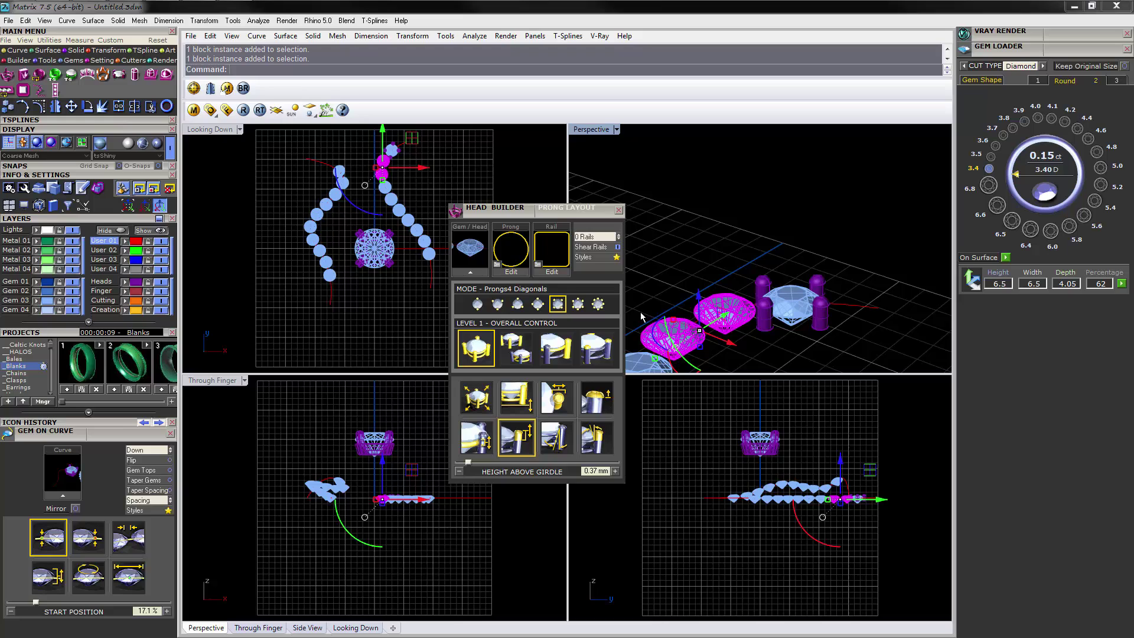
pyautogui.moveTo(393, 311); pyautogui.dragTo(448, 157)
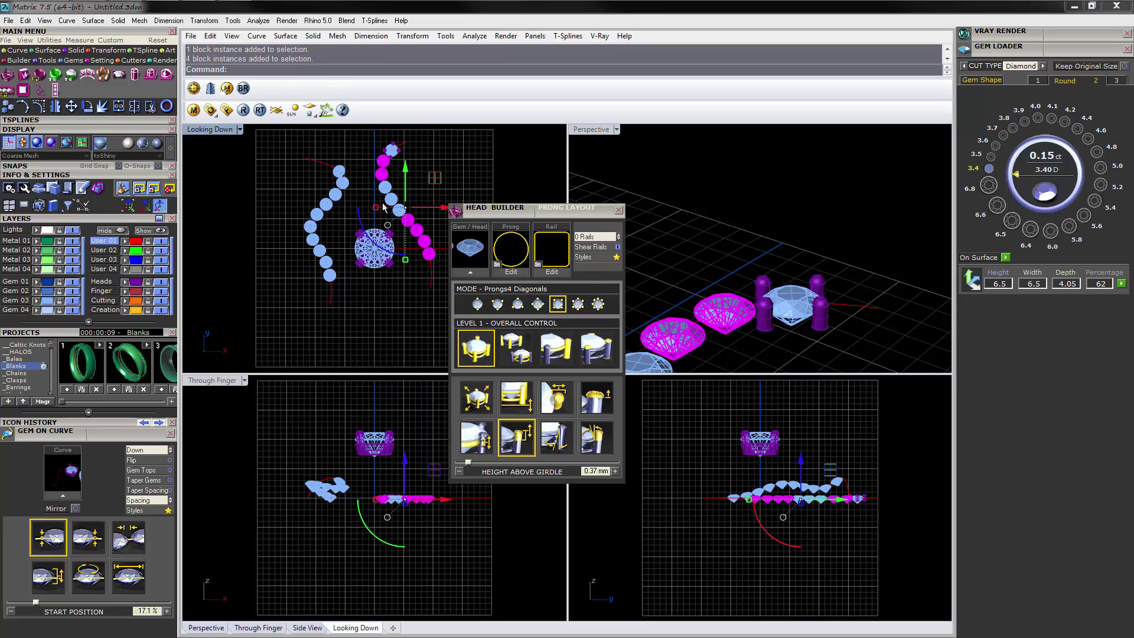
pyautogui.keyDown('shift'); pyautogui.click(397, 205); pyautogui.keyUp('shift')
pyautogui.keyDown('shift'); pyautogui.click(388, 189); pyautogui.keyUp('shift')
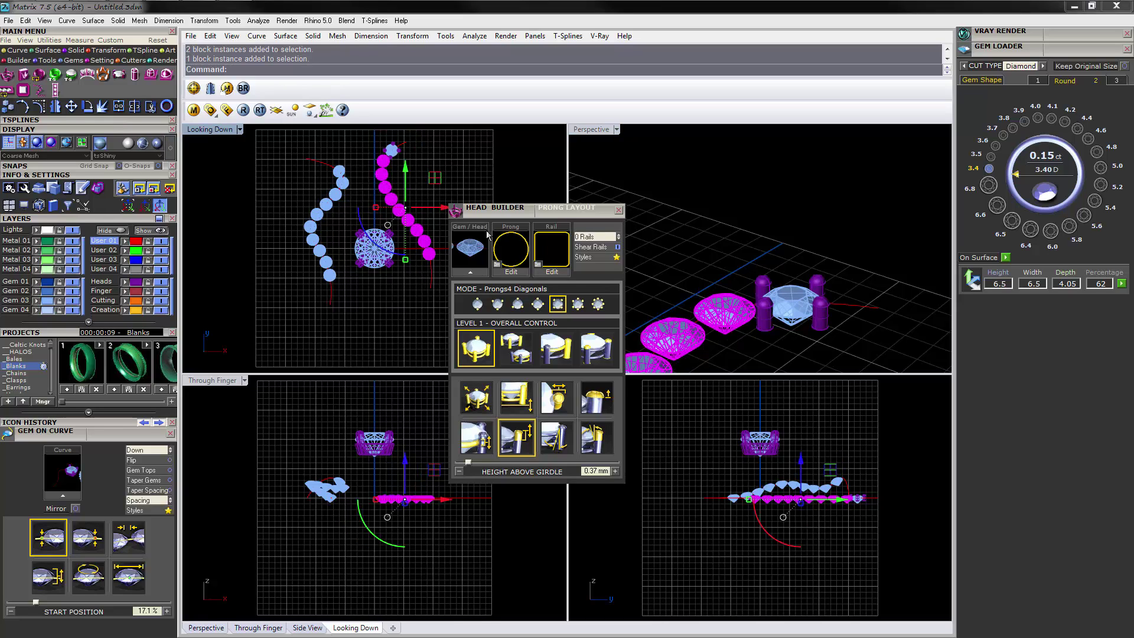
pyautogui.hotkey('ctrl', 'g')
pyautogui.press('Delete')
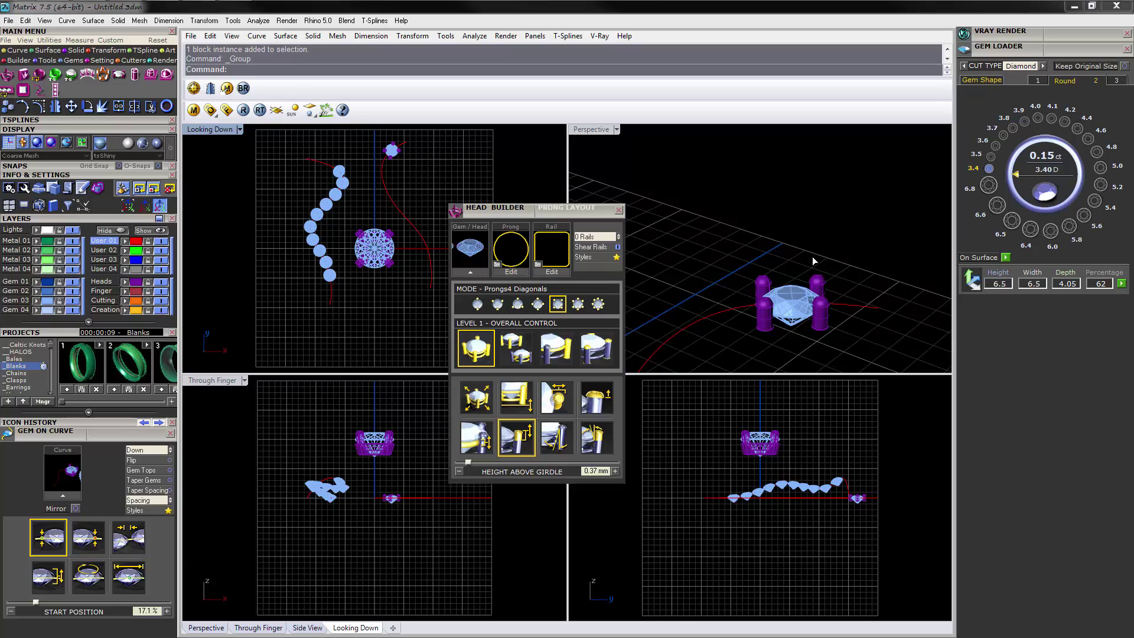
# Undo the deletion of the grouped diamonds in the flat curve's row
pyautogui.moveTo(841, 289); pyautogui.dragTo(810, 271, button='right')
pyautogui.hotkey('ctrl', 'z')
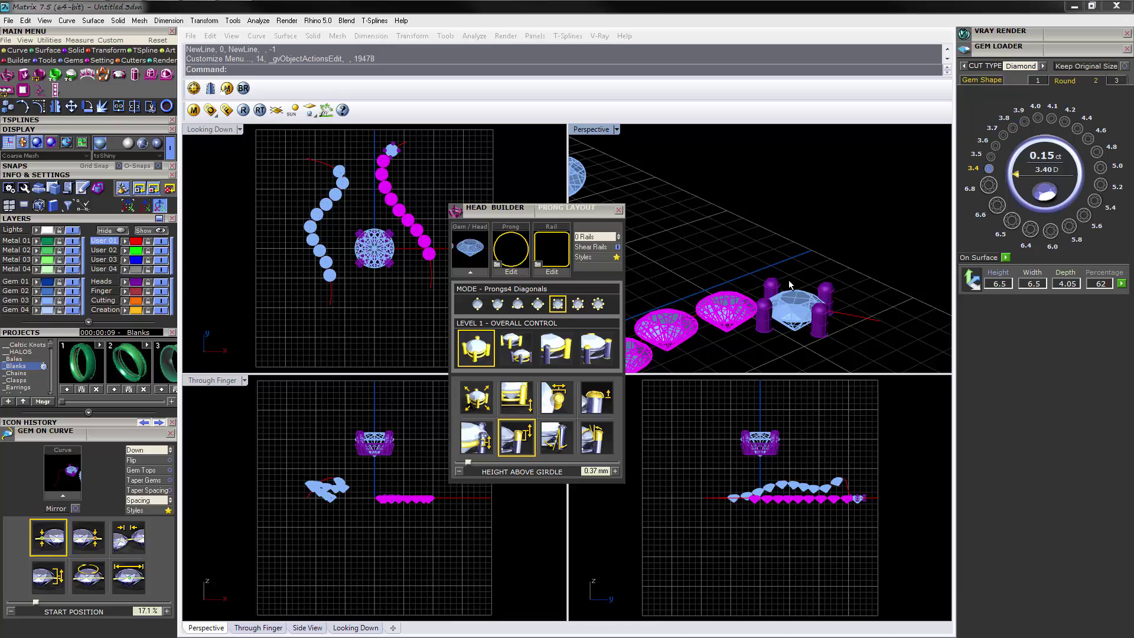
pyautogui.middleClick(799, 272)
pyautogui.click(865, 270)
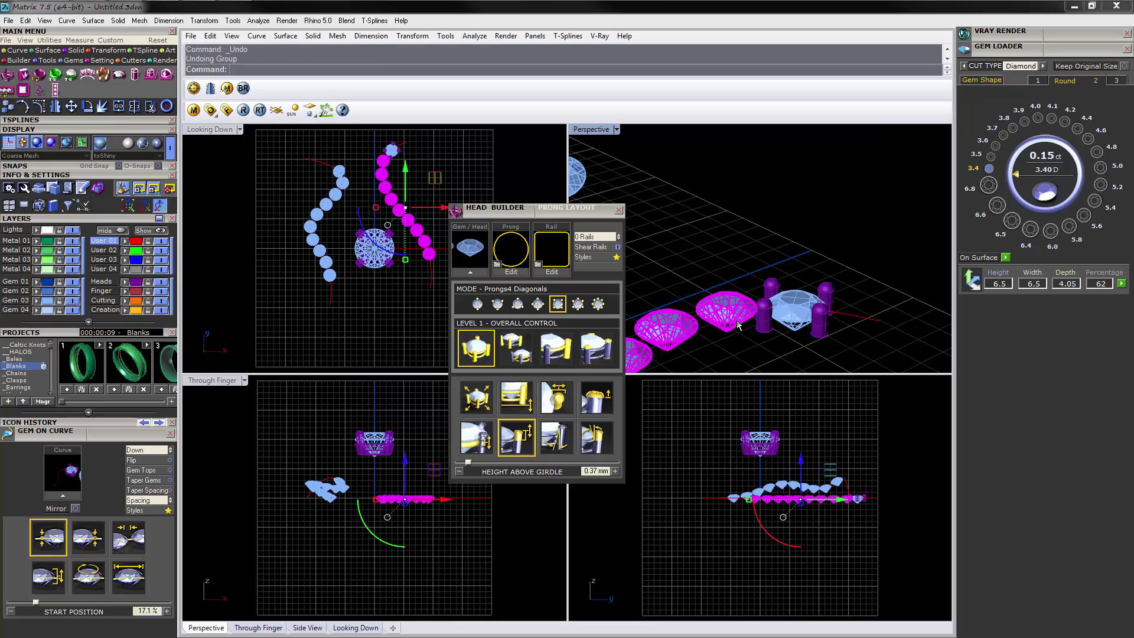
pyautogui.click(738, 326)
pyautogui.middleClick(804, 313)
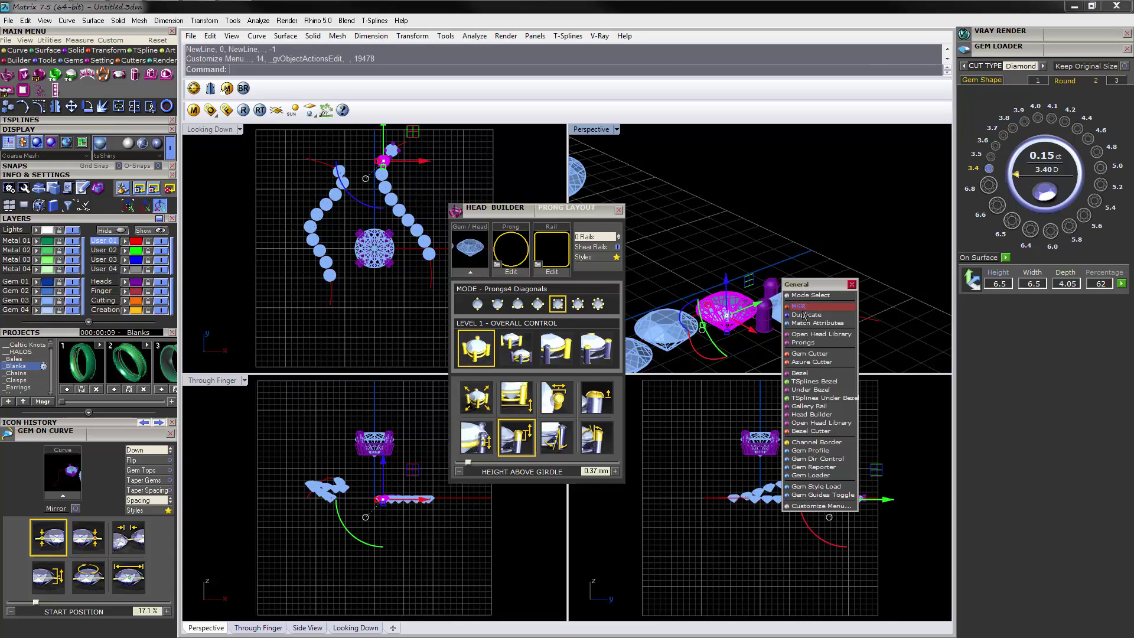
pyautogui.click(852, 285)
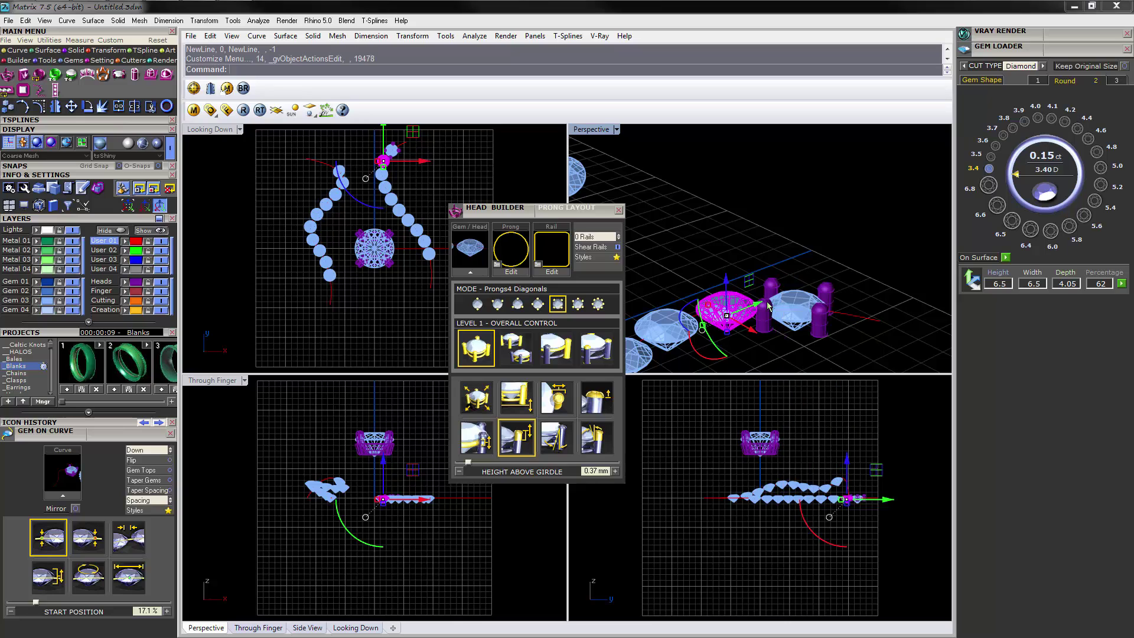
# Copy the end diamond's head style to the grouped diamonds of the flat curve's row with Match Attributes
pyautogui.click(735, 320)
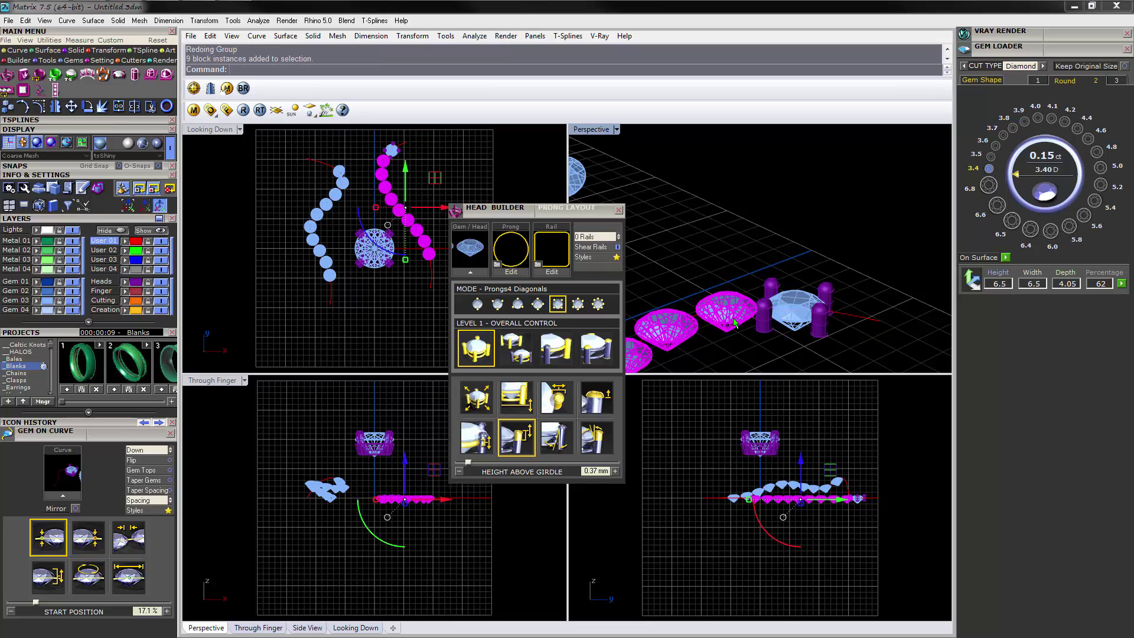
pyautogui.middleClick(815, 300)
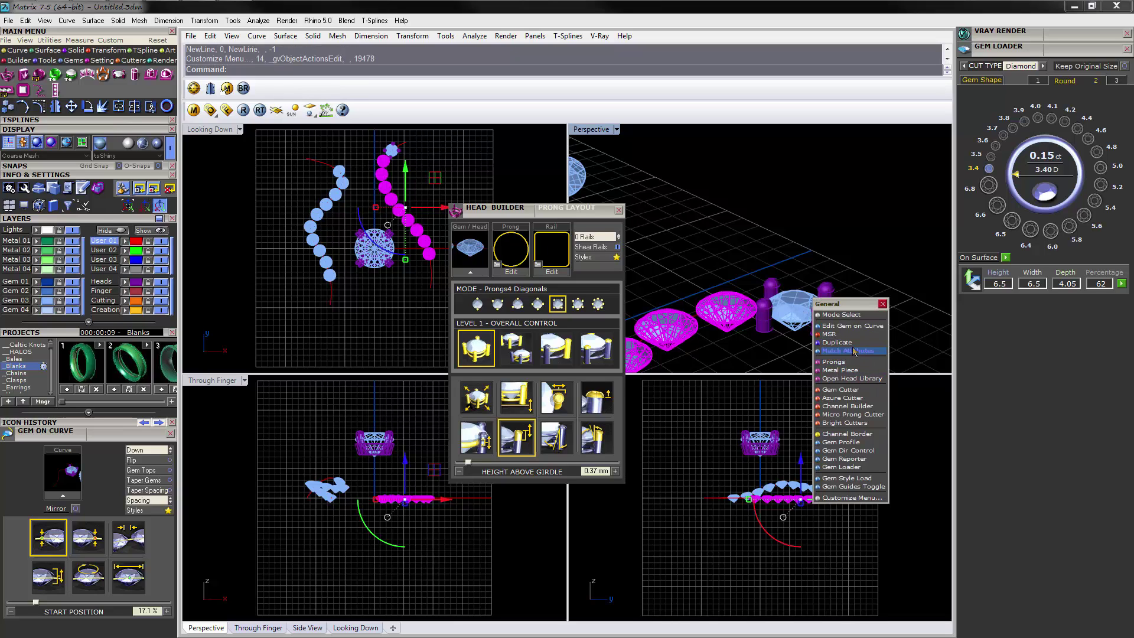
pyautogui.click(854, 350)
pyautogui.click(812, 325)
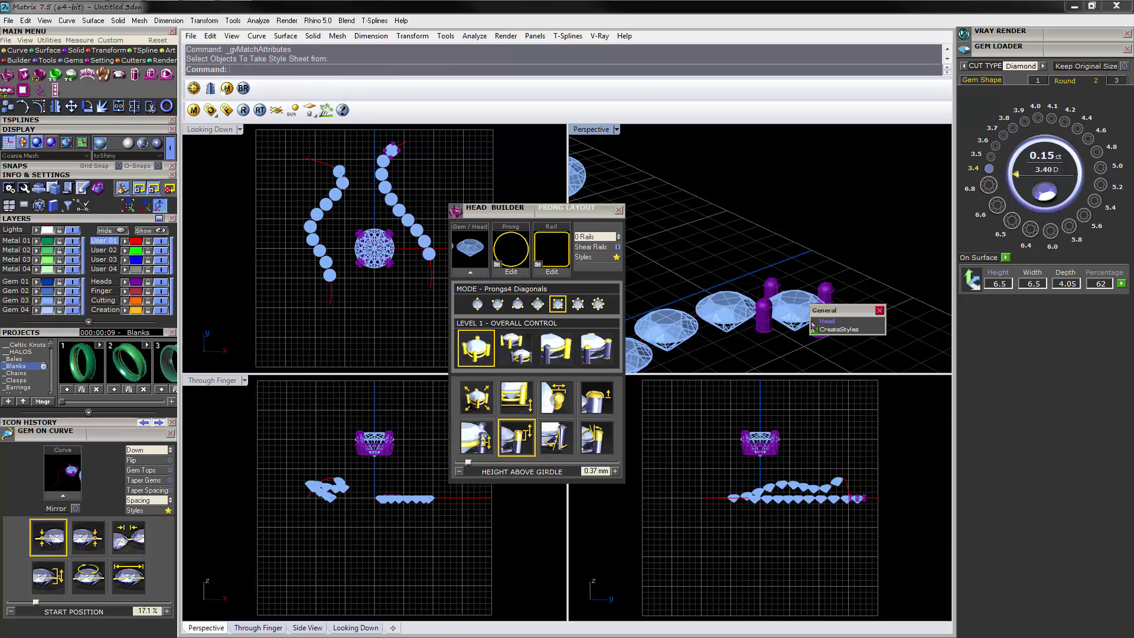
pyautogui.click(819, 329)
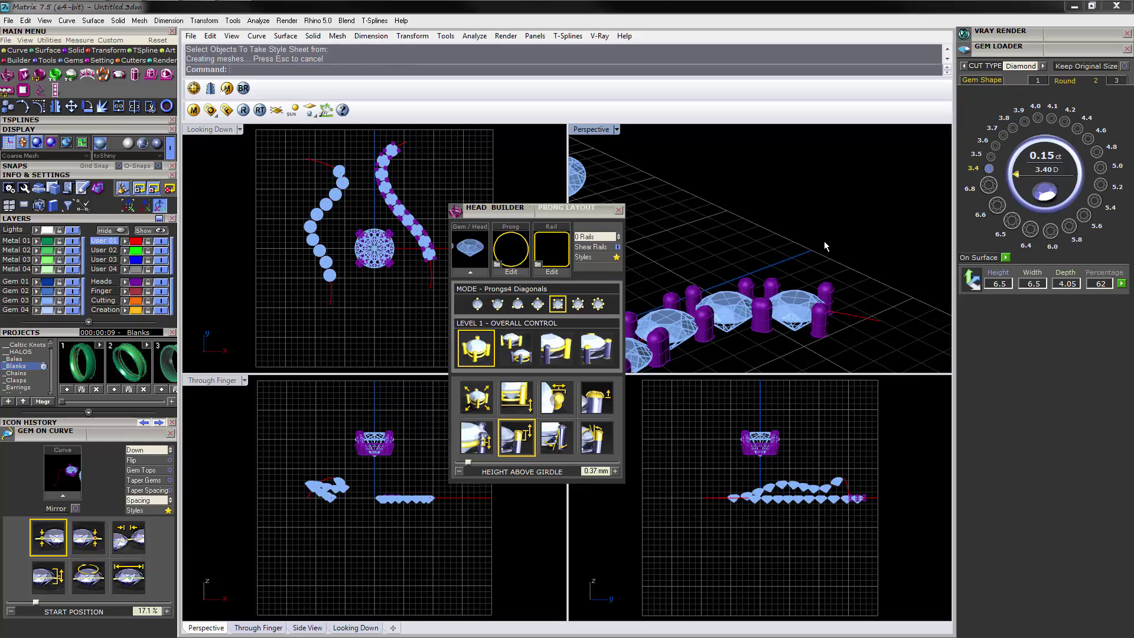
# Delete the copied prongs along the flat curve's row, keeping the head on the end diamond
pyautogui.moveTo(802, 262)
pyautogui.mouseDown(button='right')
pyautogui.moveTo(810, 315)
pyautogui.moveTo(808, 269)
pyautogui.mouseUp(button='right')
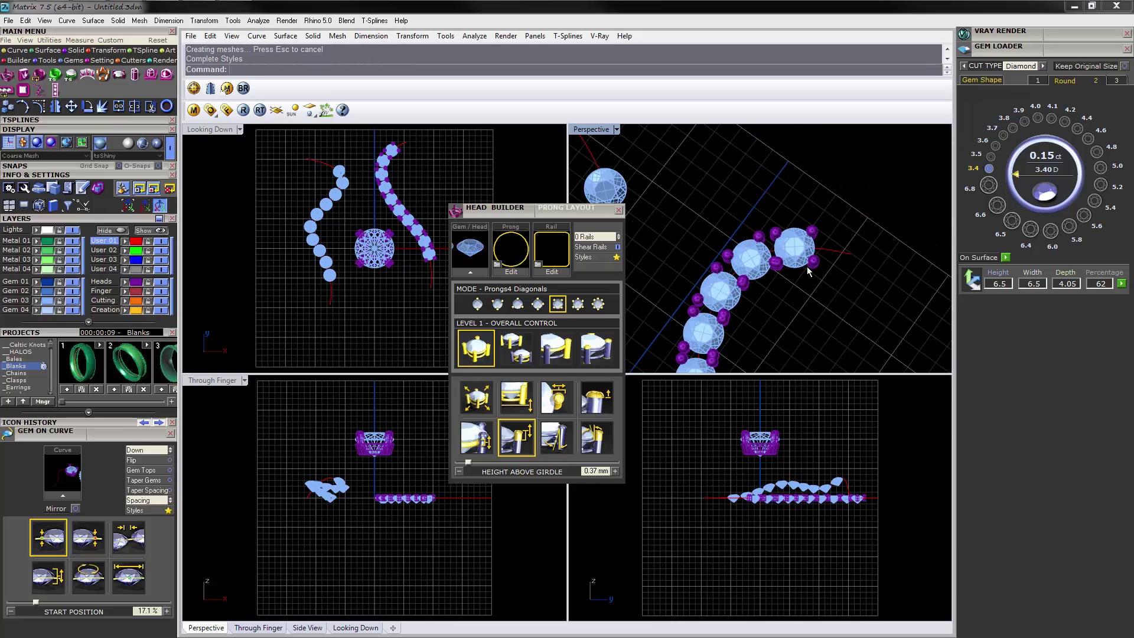
pyautogui.moveTo(806, 325); pyautogui.dragTo(817, 289, button='right')
pyautogui.moveTo(819, 328); pyautogui.dragTo(796, 270, button='right')
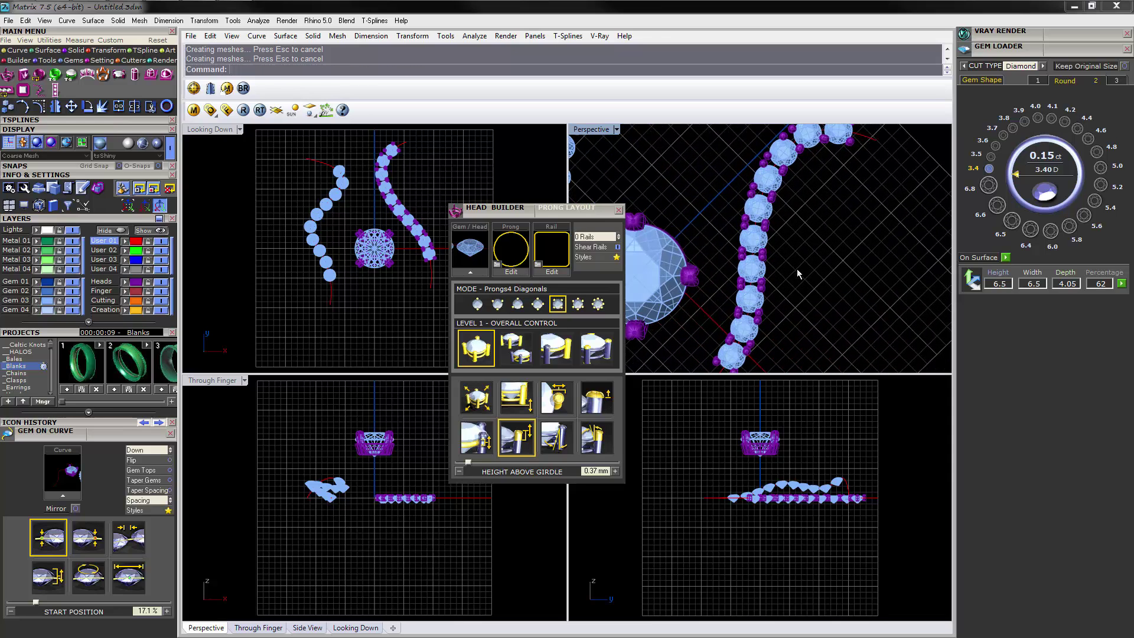
pyautogui.scroll(5, 763, 248)
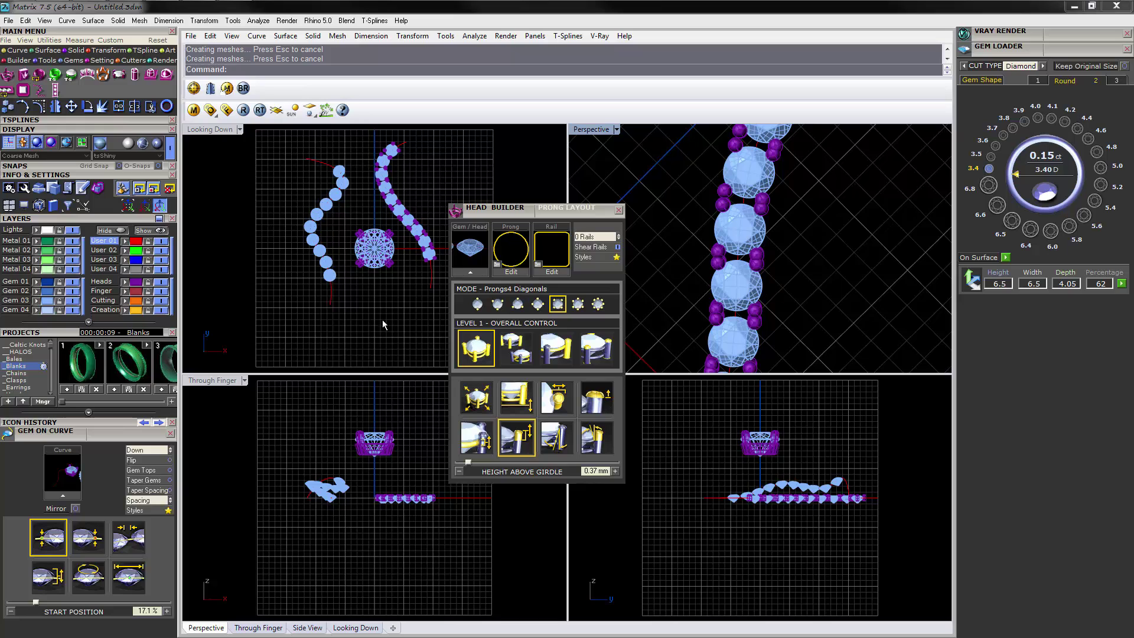
pyautogui.moveTo(374, 332); pyautogui.dragTo(396, 152)
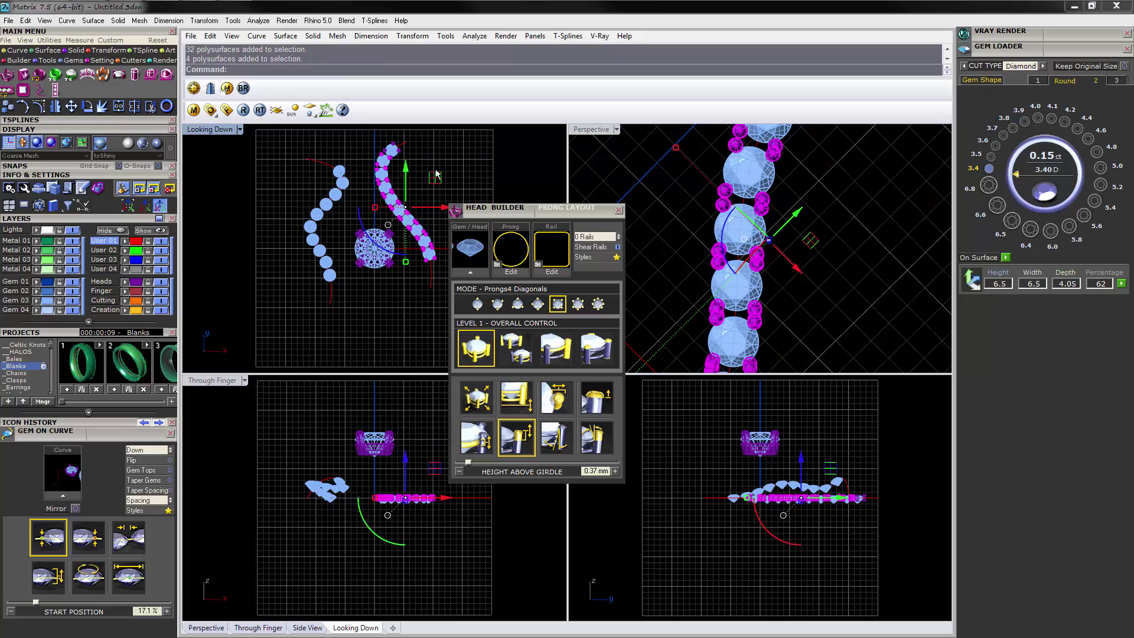
pyautogui.press('Delete')
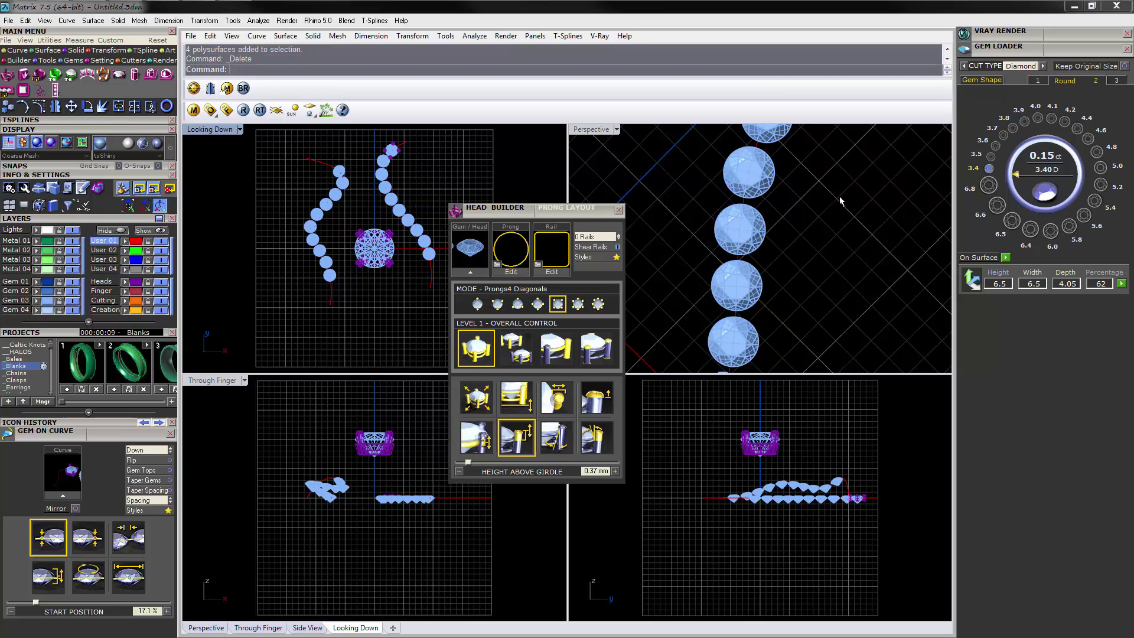
# Reopen the end diamond's head in Head Builder, adjust the prong angle at the Prongs / Rails level, and finish
pyautogui.keyDown('shift'); pyautogui.moveTo(810, 229); pyautogui.dragTo(832, 182, button='right'); pyautogui.keyUp('shift')
pyautogui.click(814, 241)
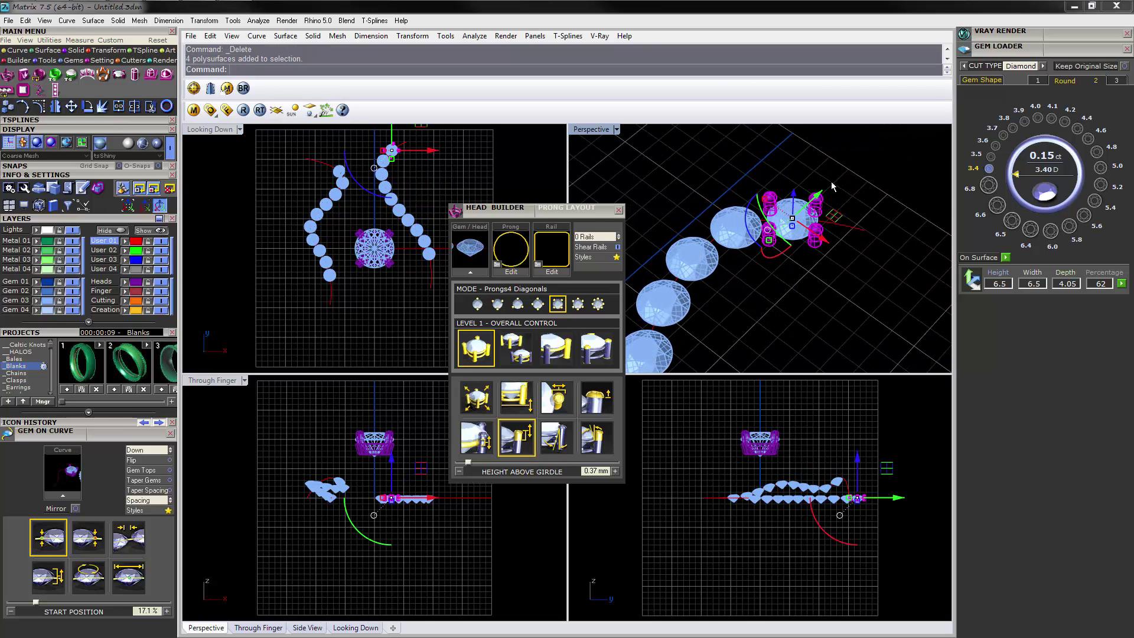
pyautogui.press('F6')
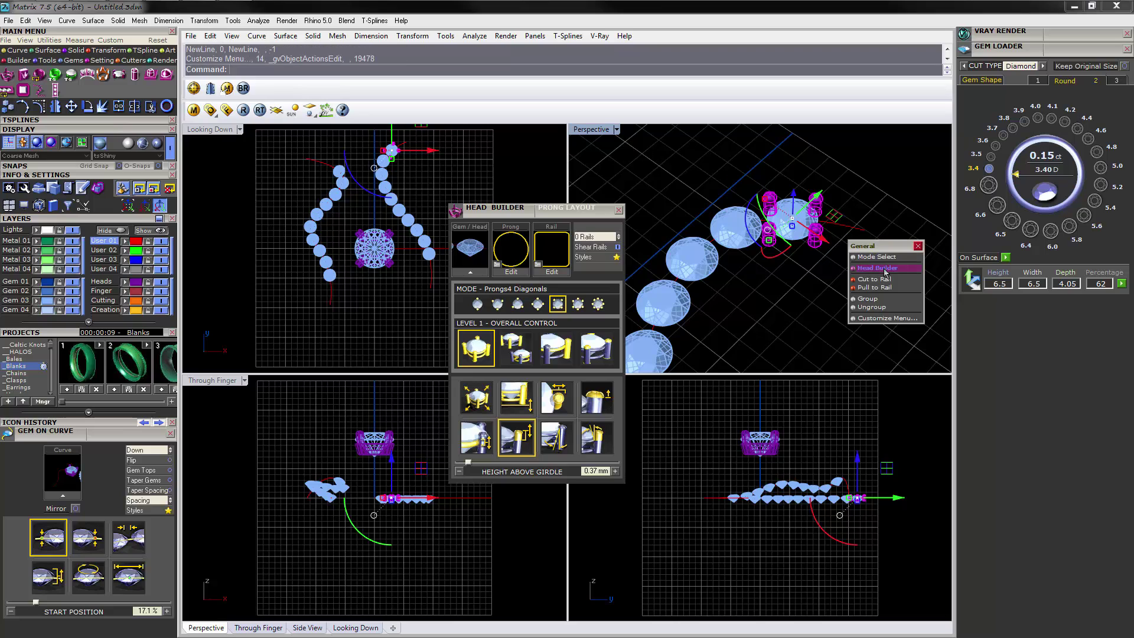
pyautogui.click(890, 272)
pyautogui.click(880, 268)
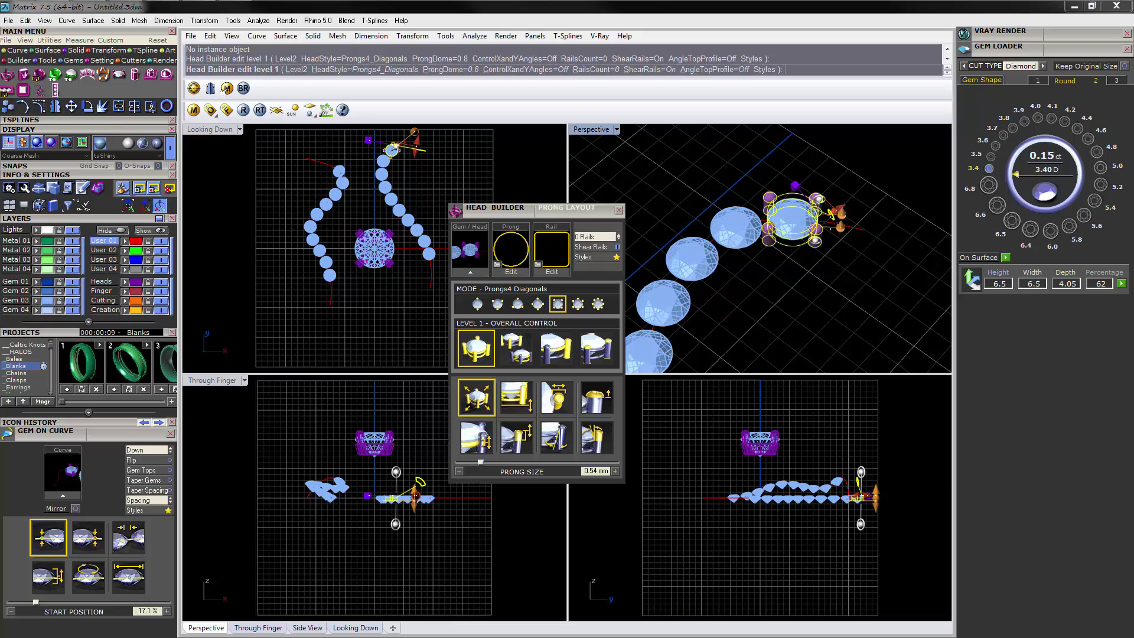
pyautogui.click(476, 397)
pyautogui.moveTo(841, 211); pyautogui.dragTo(838, 215, button='right')
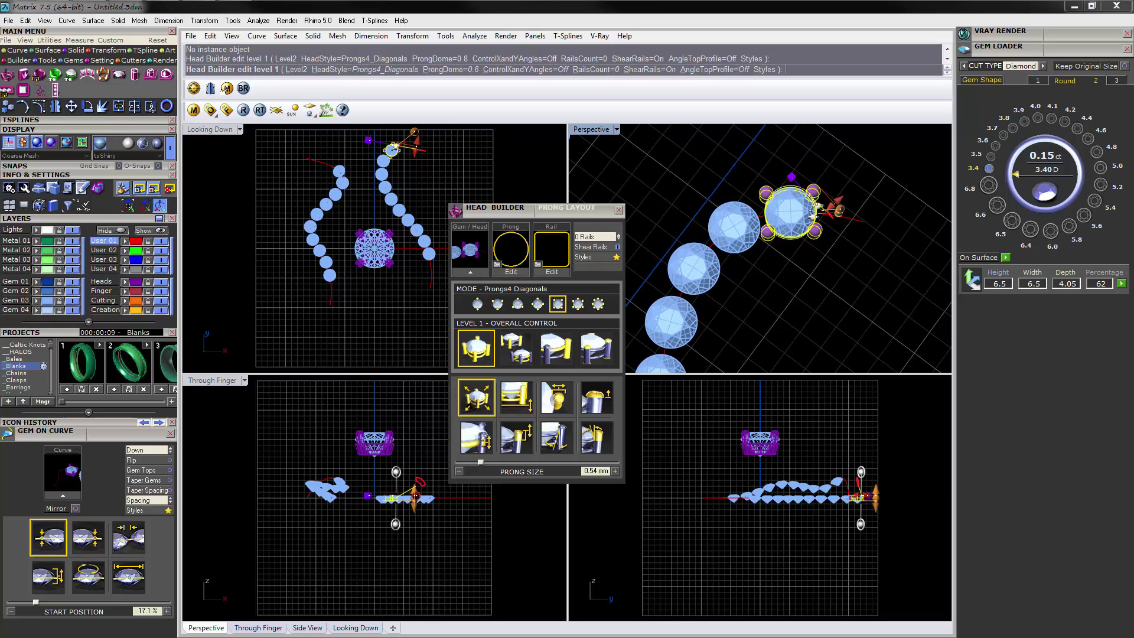
pyautogui.click(516, 350)
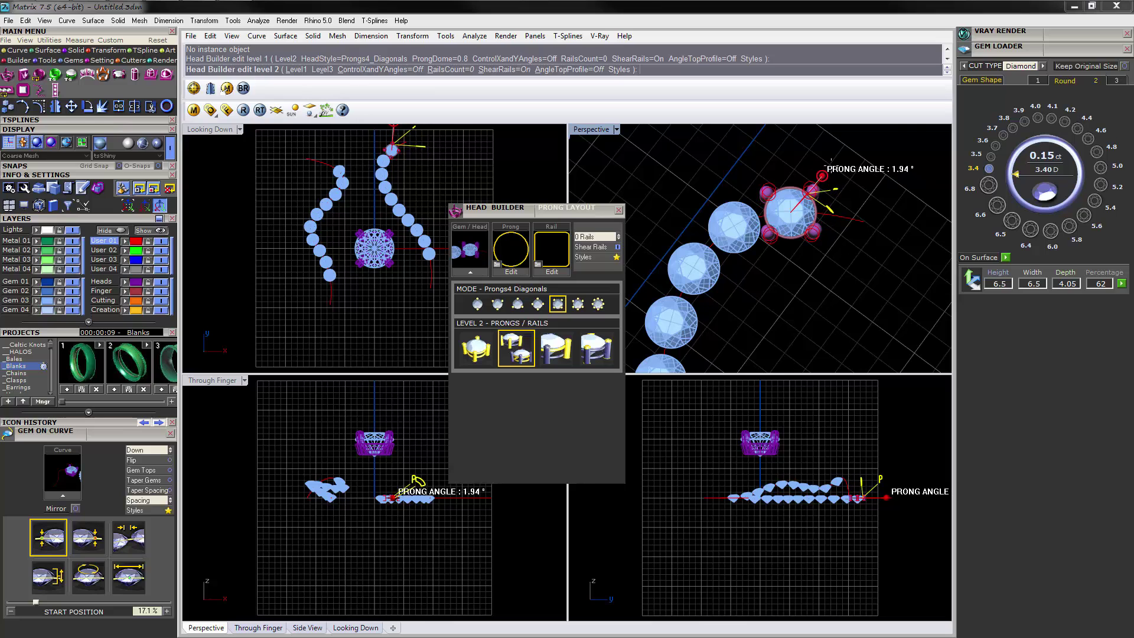
pyautogui.click(822, 175)
pyautogui.rightClick(832, 165)
# Match the grouped diamonds to the end diamond's adjusted head so its prongs repeat along the row
pyautogui.click(729, 251)
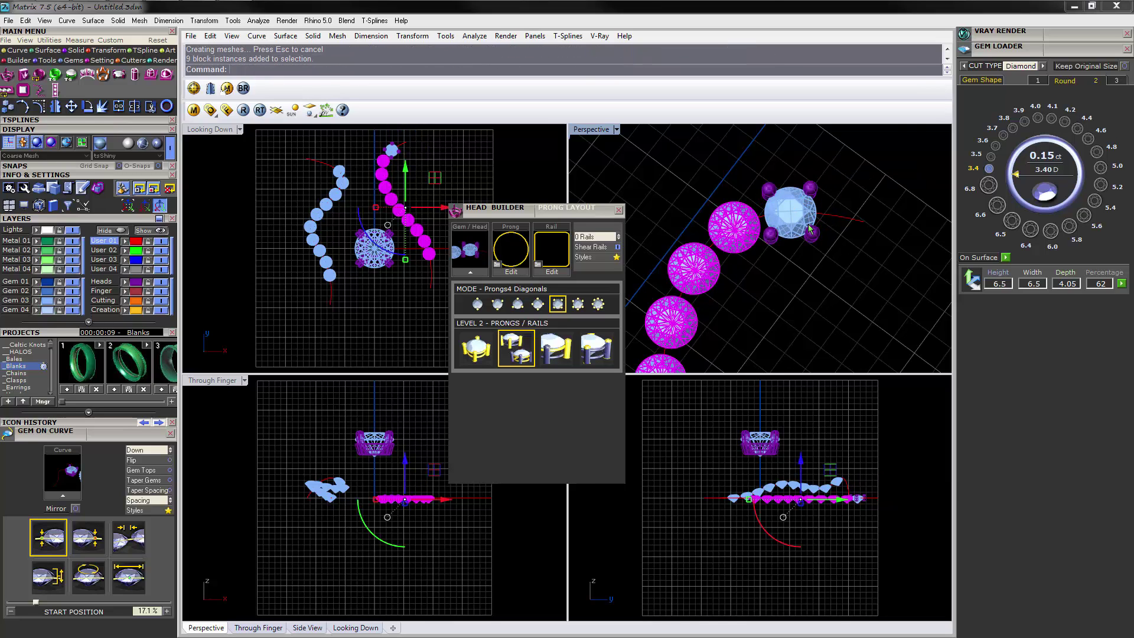
pyautogui.moveTo(810, 274); pyautogui.dragTo(848, 248, button='right')
pyautogui.press('F6')
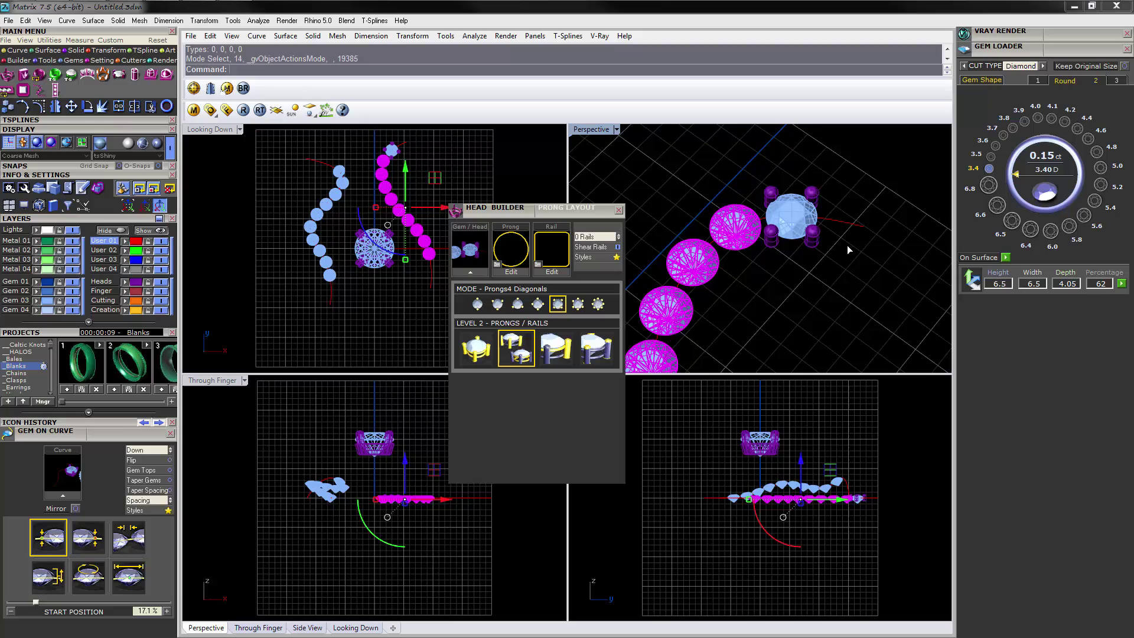
pyautogui.click(896, 288)
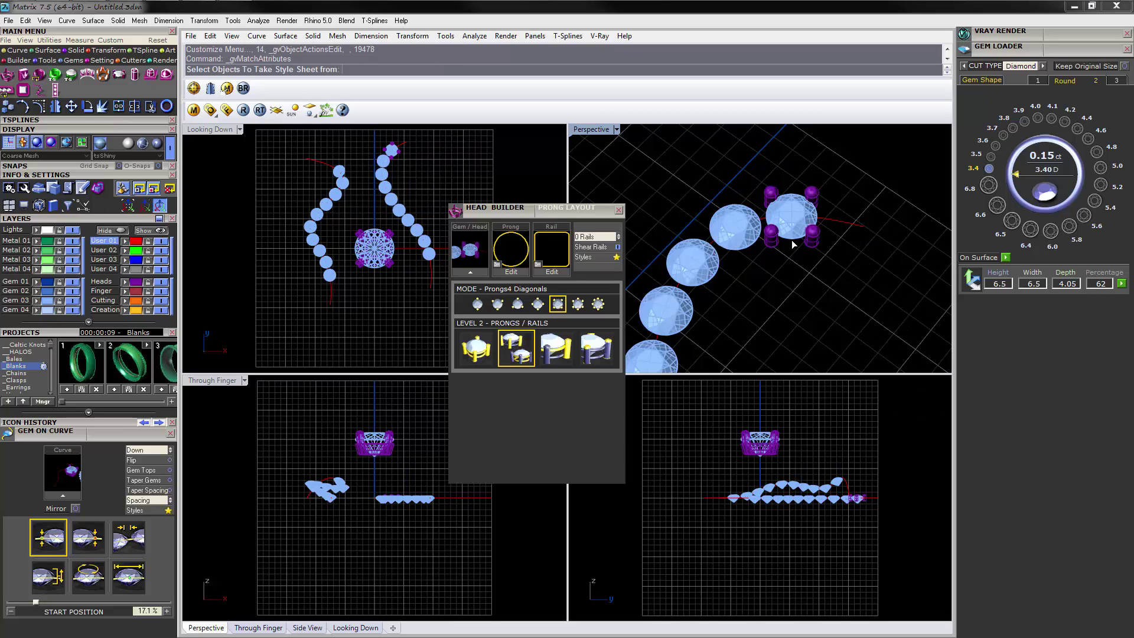
pyautogui.click(809, 241)
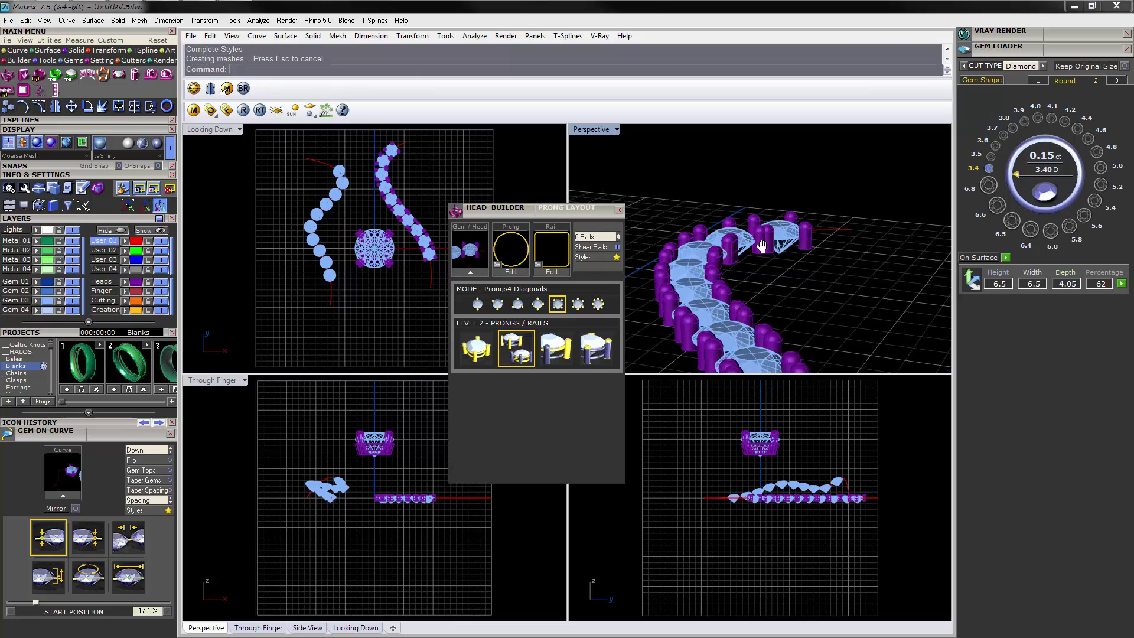
# Undo the matched heads along the flat curve's row and delete the end diamond's prongs
pyautogui.moveTo(761, 246); pyautogui.dragTo(864, 234, button='right')
pyautogui.scroll(-5, 852, 225)
pyautogui.hotkey('ctrl', 'z')
pyautogui.click(879, 254)
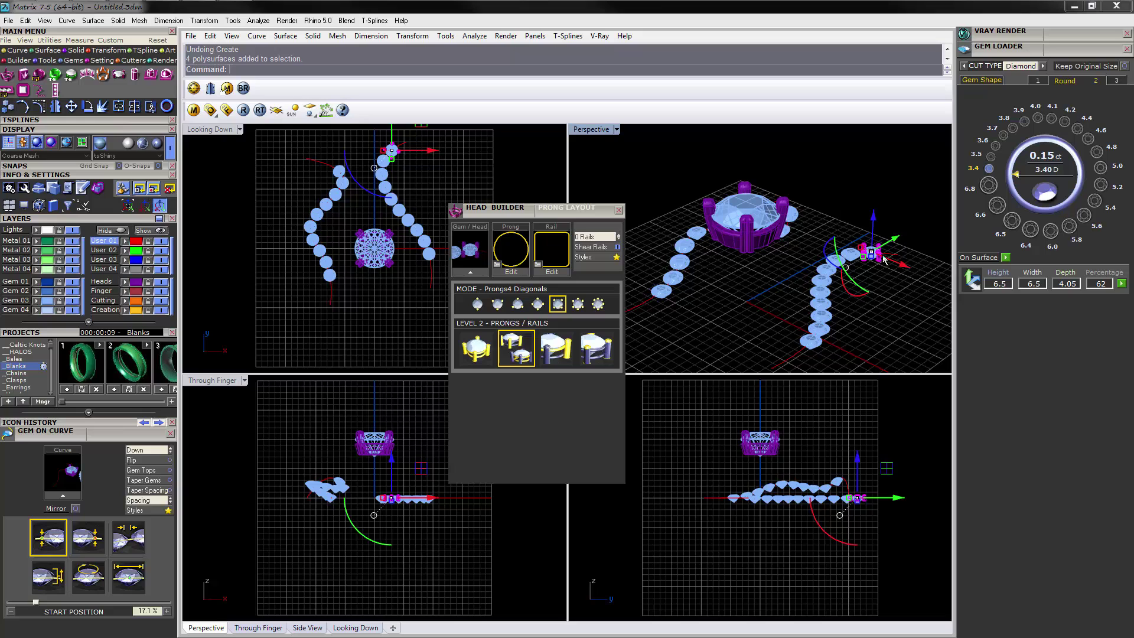
pyautogui.press('Delete')
# Add prongs to all diamonds of the flat curve's row with Prong Adder in 2 Shared Prongs mode
pyautogui.click(852, 257)
pyautogui.keyDown('shift'); pyautogui.click(869, 257); pyautogui.keyUp('shift')
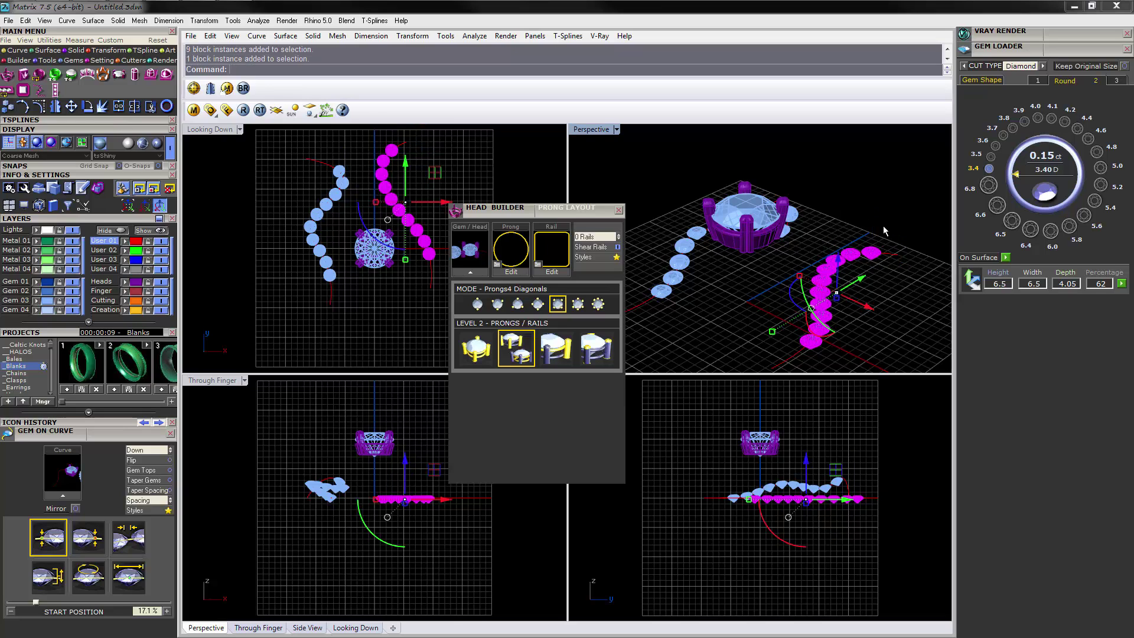
pyautogui.rightClick(898, 255)
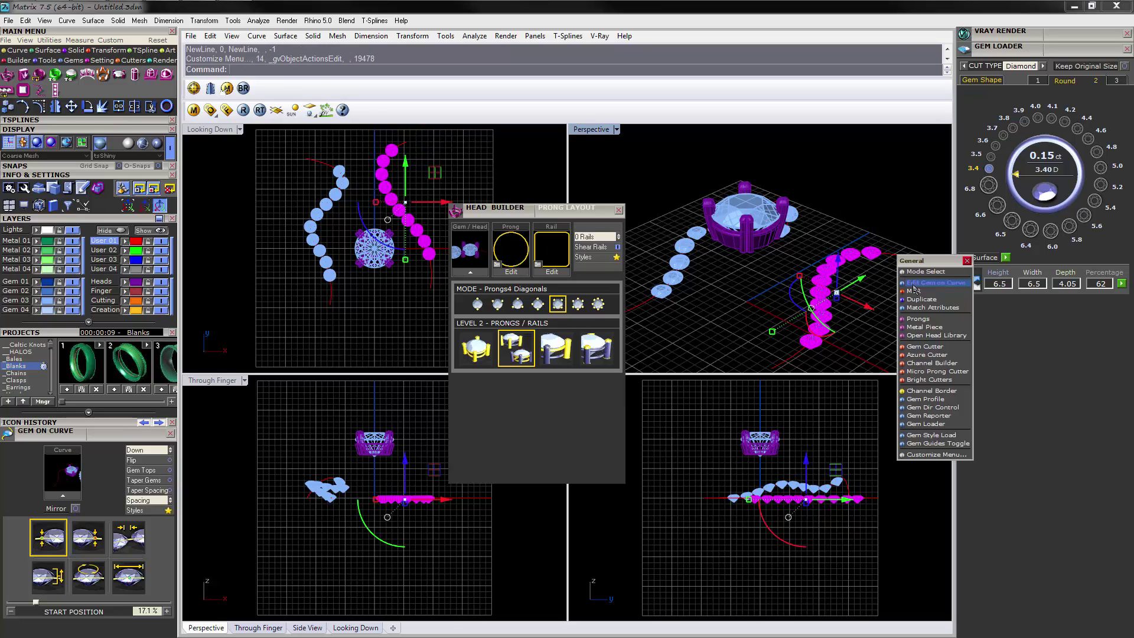
pyautogui.click(935, 323)
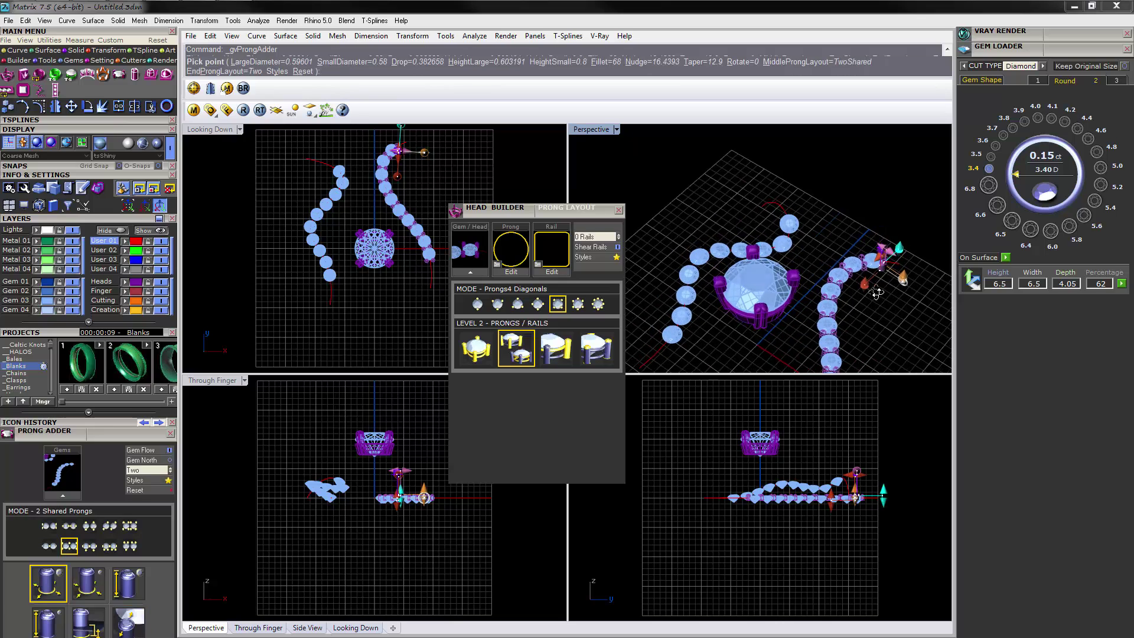
pyautogui.scroll(4, 878, 294)
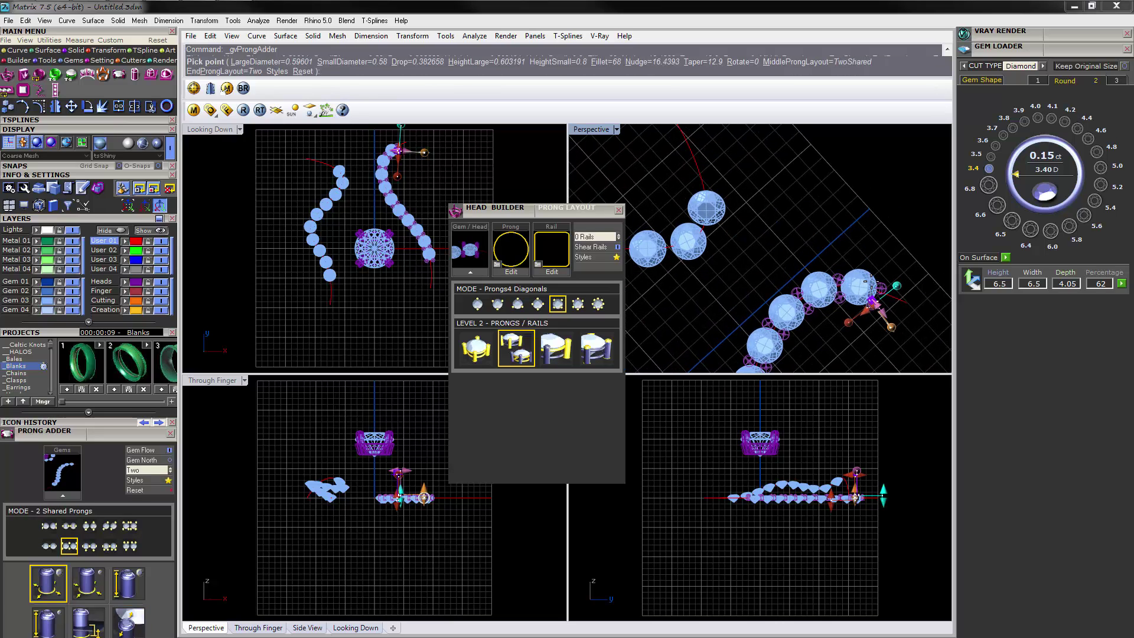
pyautogui.rightClick(878, 291)
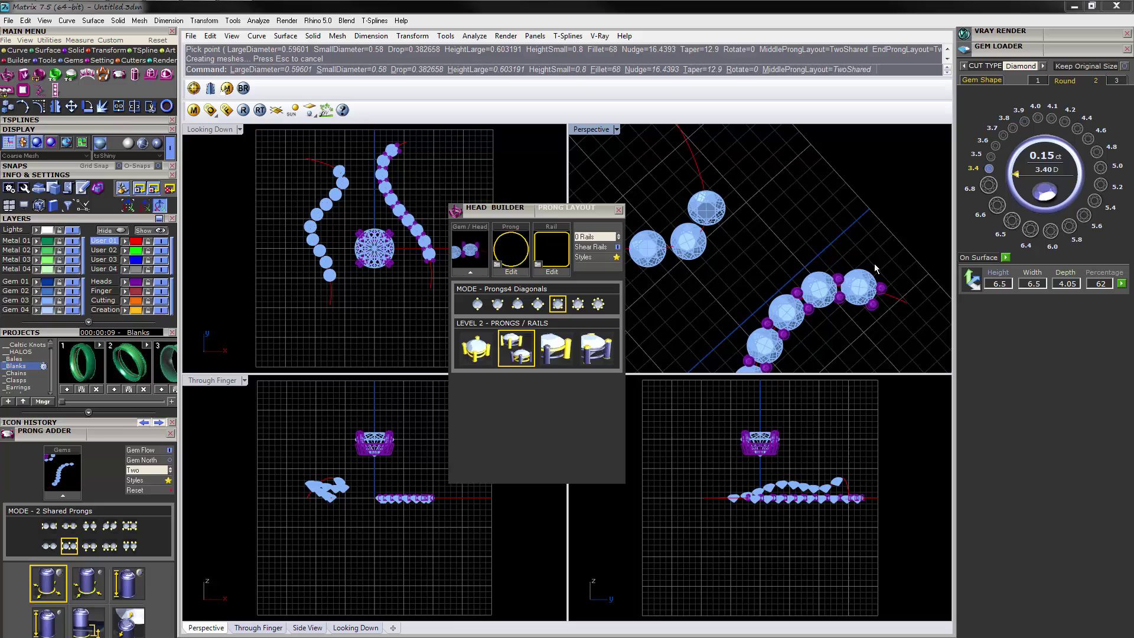
# Reopen the row's shared prongs in Prong Adder, float its settings over the viewports, and close Head Builder
pyautogui.moveTo(855, 313); pyautogui.dragTo(844, 289, button='right')
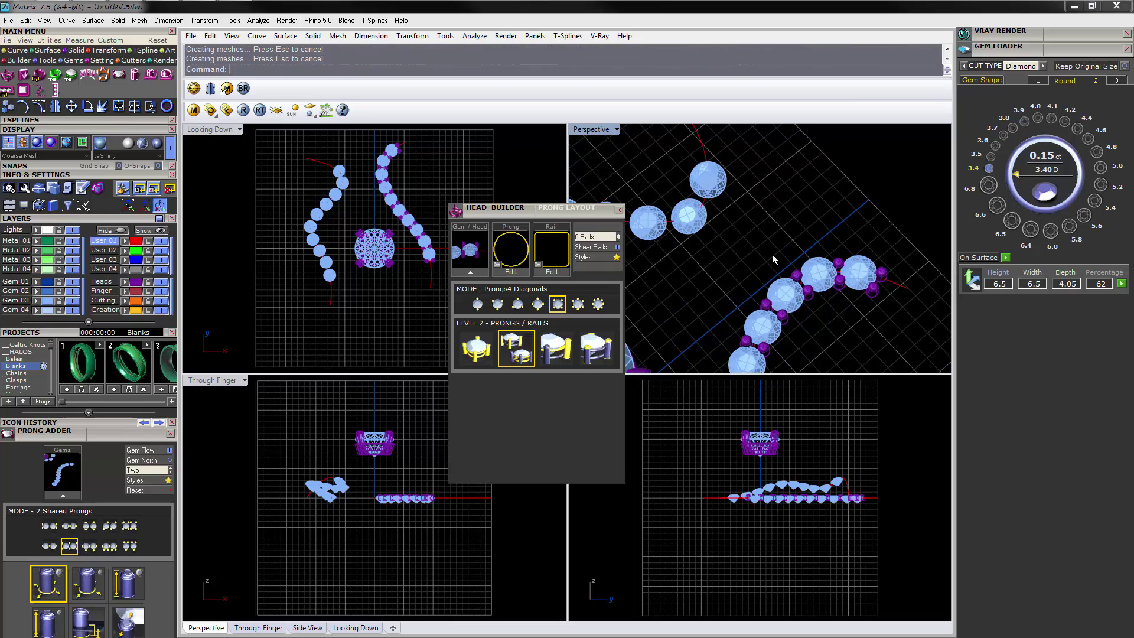
pyautogui.doubleClick(839, 288)
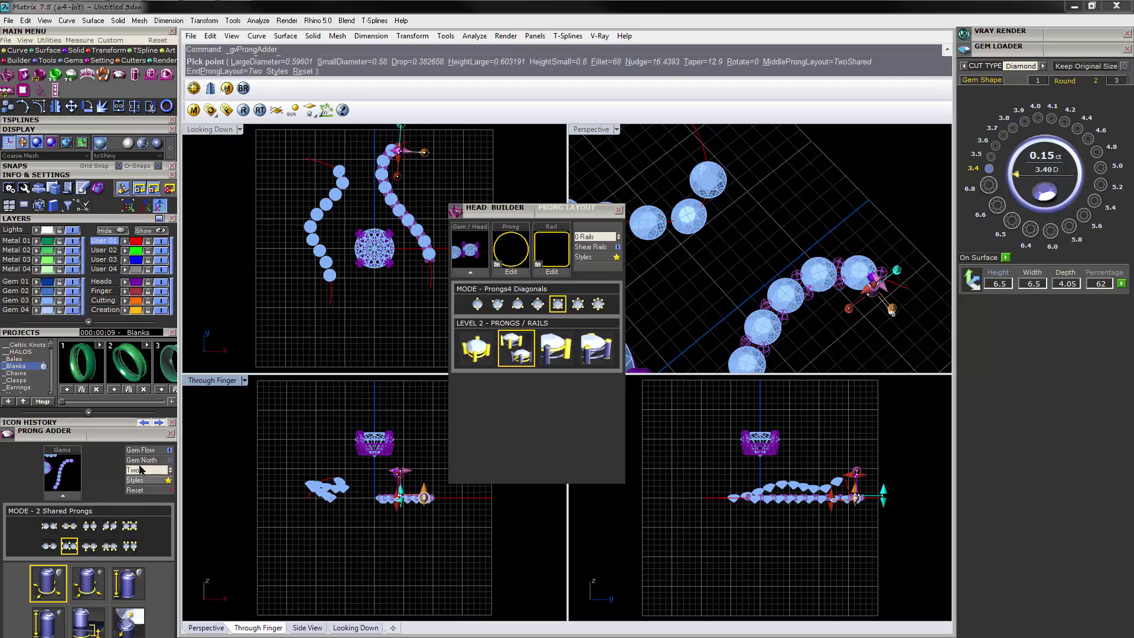
pyautogui.moveTo(142, 444); pyautogui.dragTo(578, 291)
pyautogui.click(618, 211)
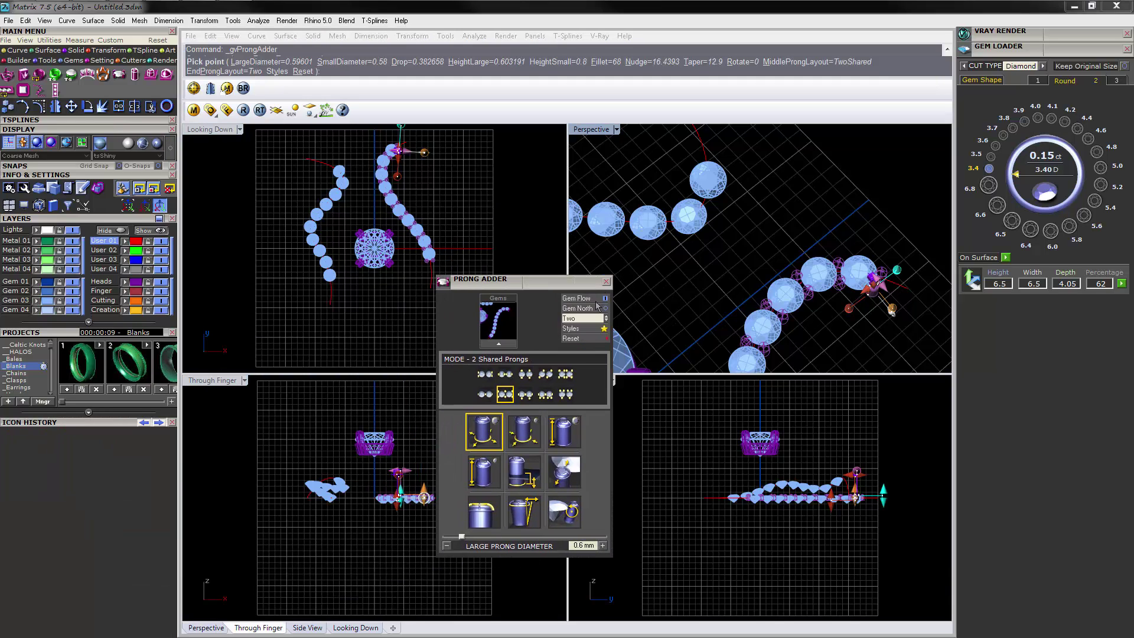
# Load the shared_pave.mss style sheet from the Prongs folder through Prong Adder's styles and move the styles window aside
pyautogui.click(591, 329)
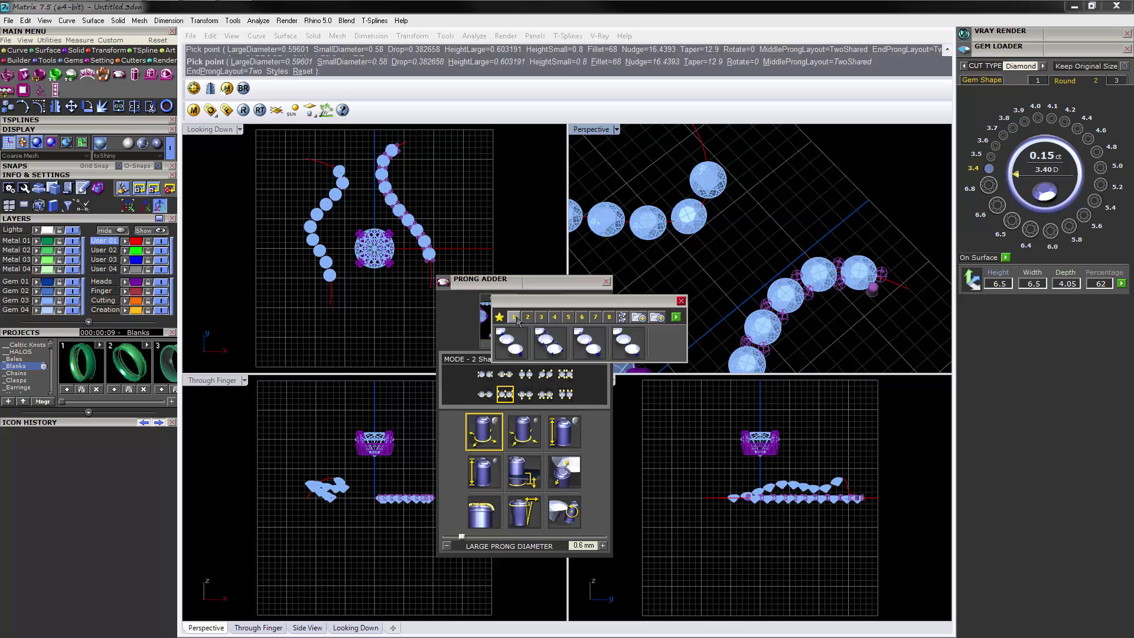
pyautogui.click(657, 318)
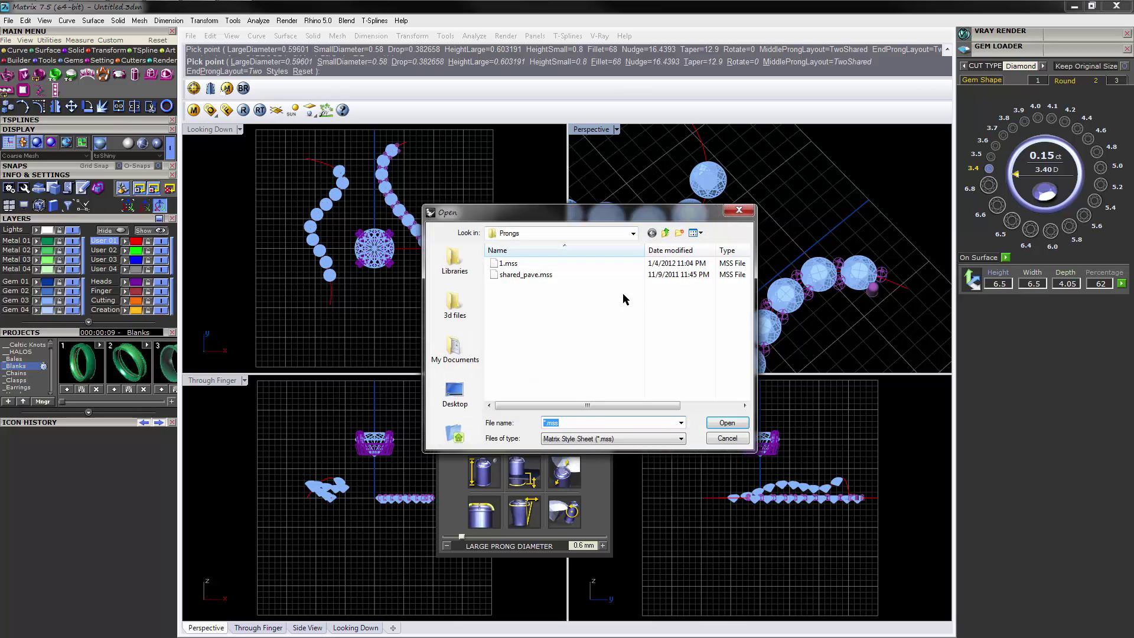
pyautogui.click(546, 275)
pyautogui.click(727, 423)
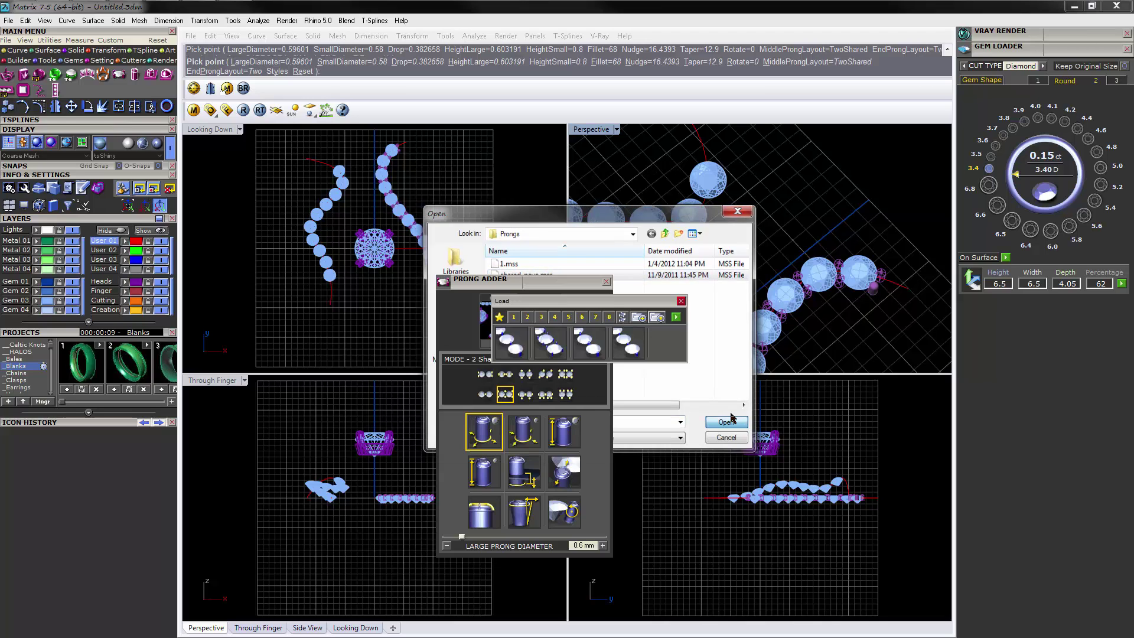
pyautogui.moveTo(672, 301); pyautogui.dragTo(702, 307)
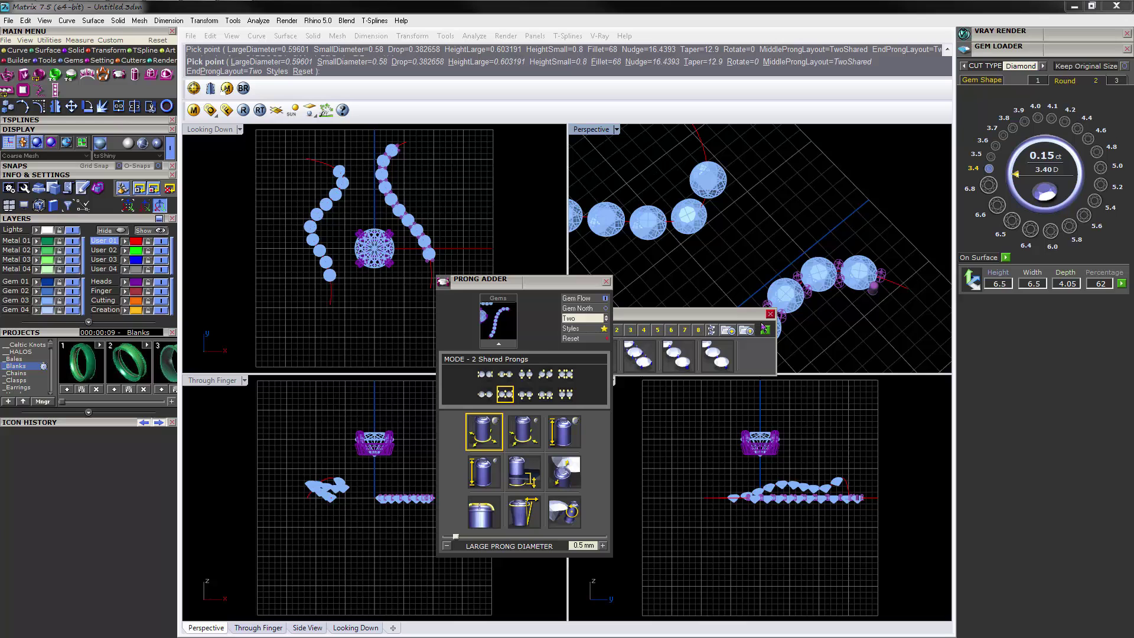
# Close the styles window and adjust the flat row's shared prongs to a large prong diameter of about 0.50 mm
pyautogui.click(764, 329)
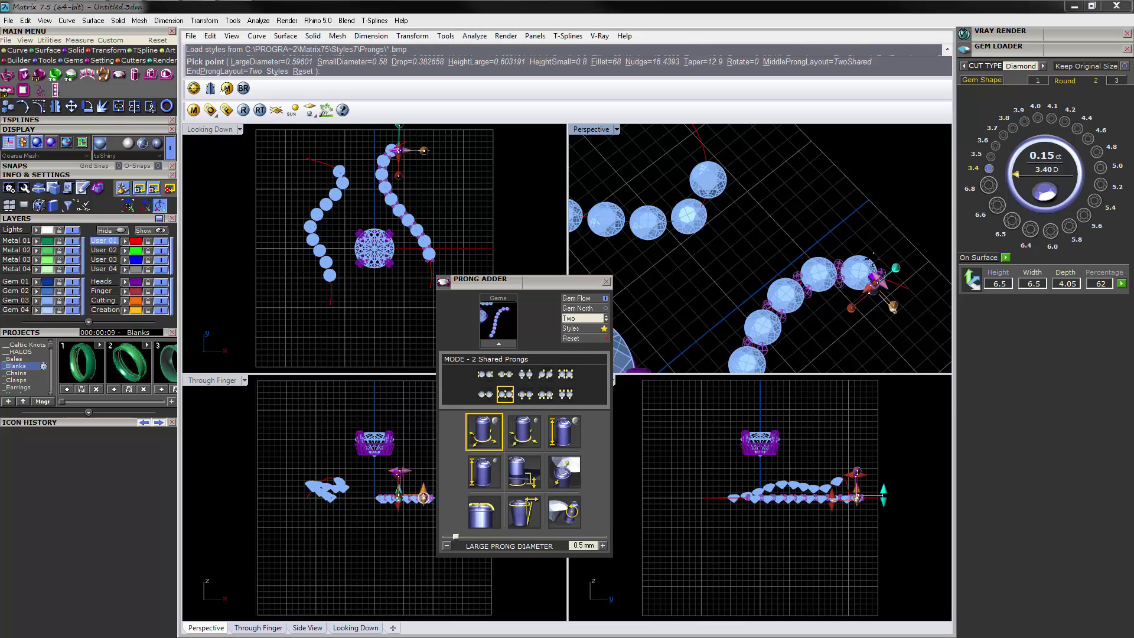
pyautogui.moveTo(873, 259); pyautogui.dragTo(868, 236, button='right')
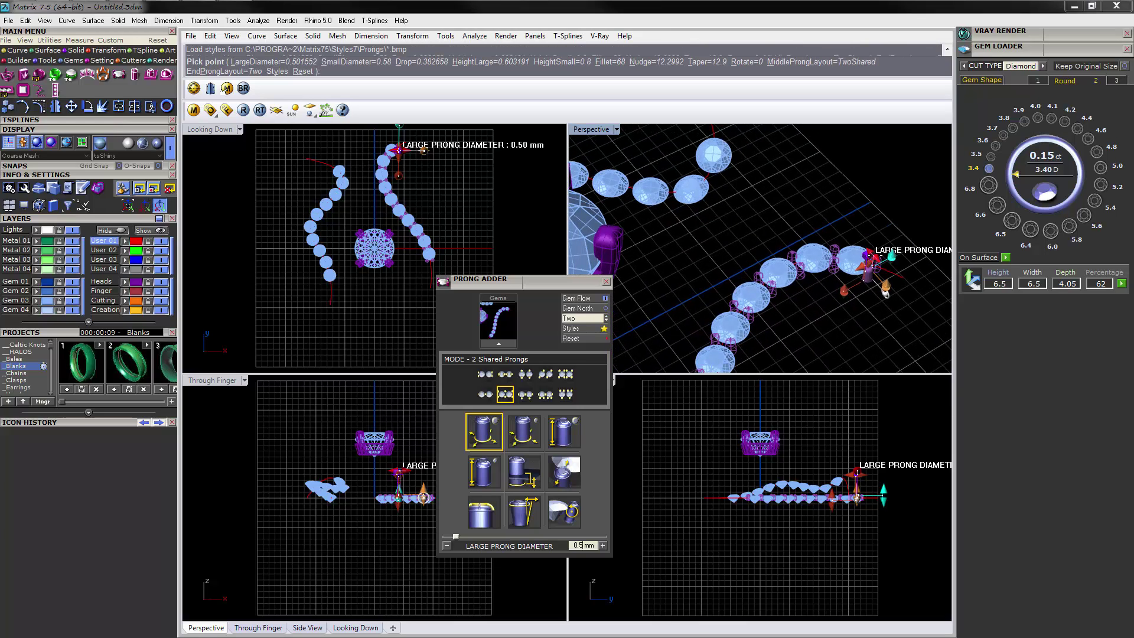
pyautogui.moveTo(792, 210); pyautogui.dragTo(831, 208, button='right')
# Copy the flat row's shared prongs onto the diamonds of the non-flat curve with Match Attributes, taking only the Prongs style
pyautogui.click(703, 211)
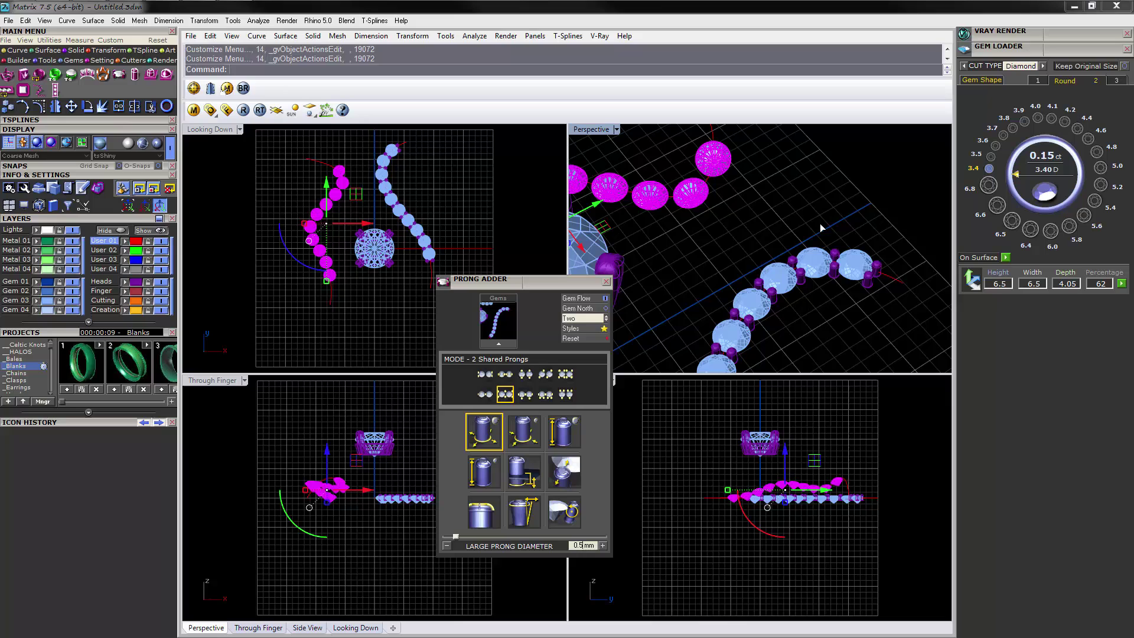
pyautogui.middleClick(834, 231)
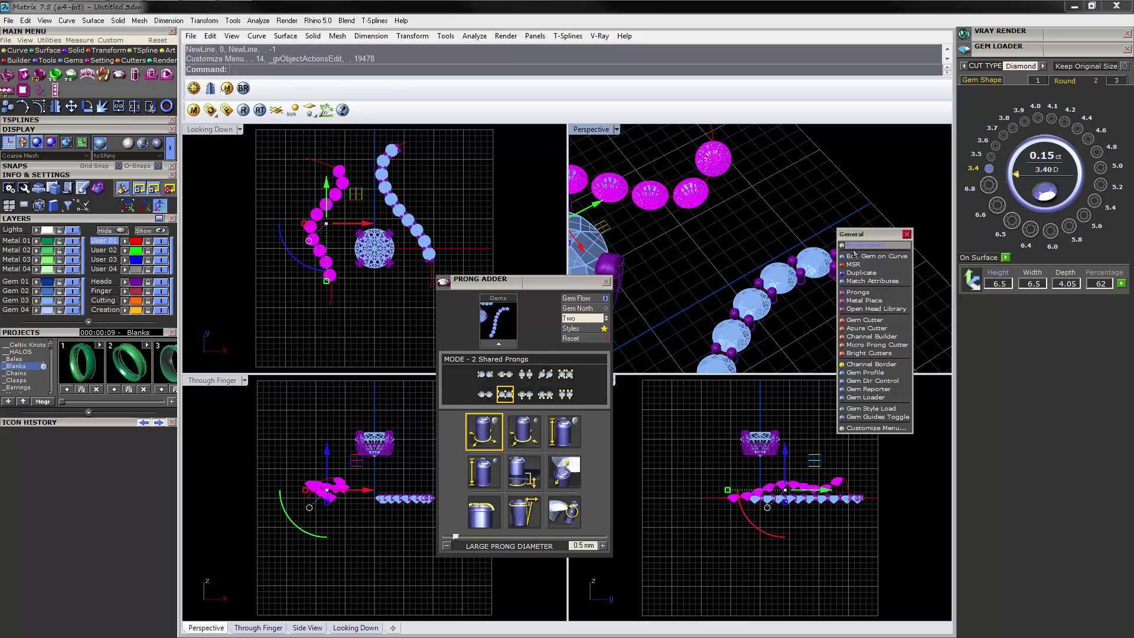
pyautogui.click(872, 281)
pyautogui.click(841, 271)
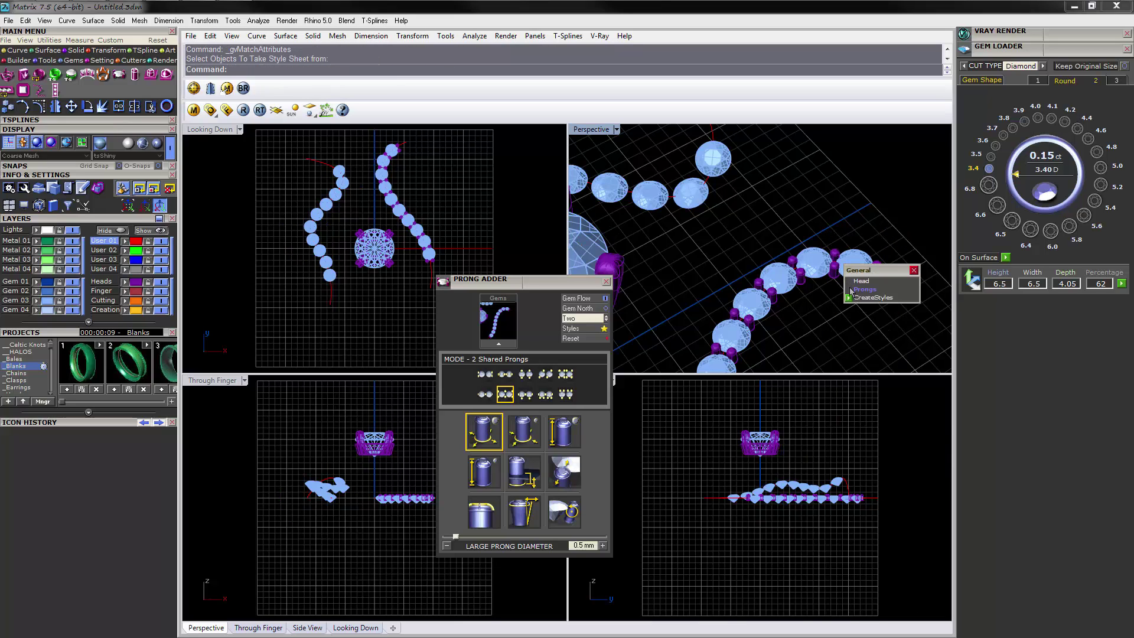
pyautogui.click(851, 291)
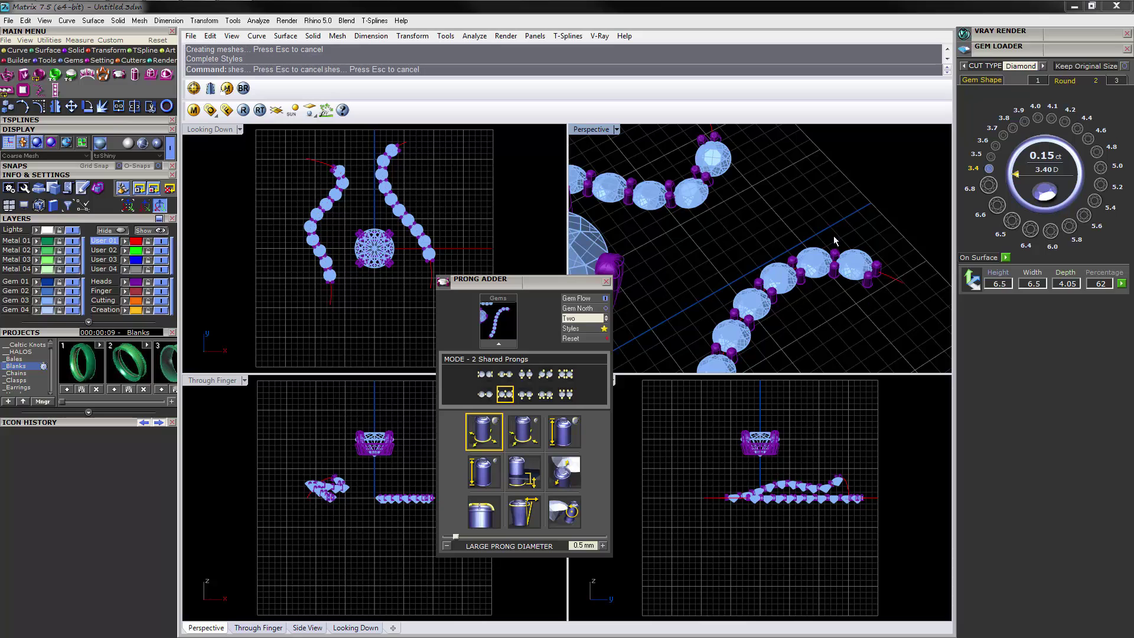
# Examine the prongs between the diamonds of both curved rows and beside the large head, selecting each row's parts for comparison
pyautogui.moveTo(732, 219); pyautogui.dragTo(785, 250, button='right')
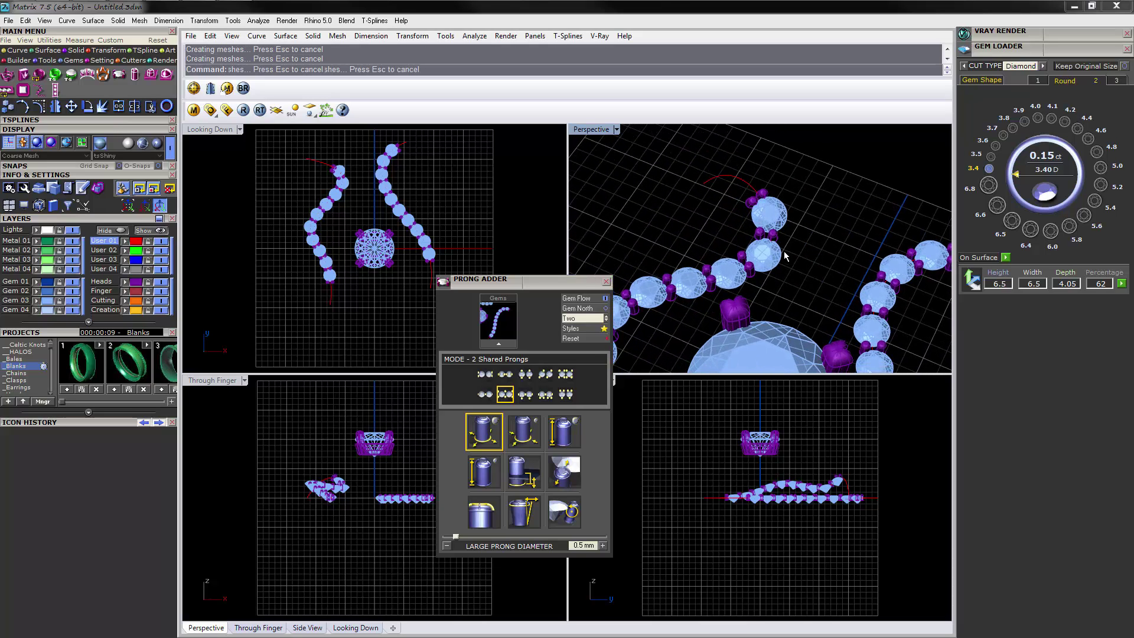
pyautogui.click(778, 236)
pyautogui.moveTo(860, 268); pyautogui.dragTo(803, 211, button='right')
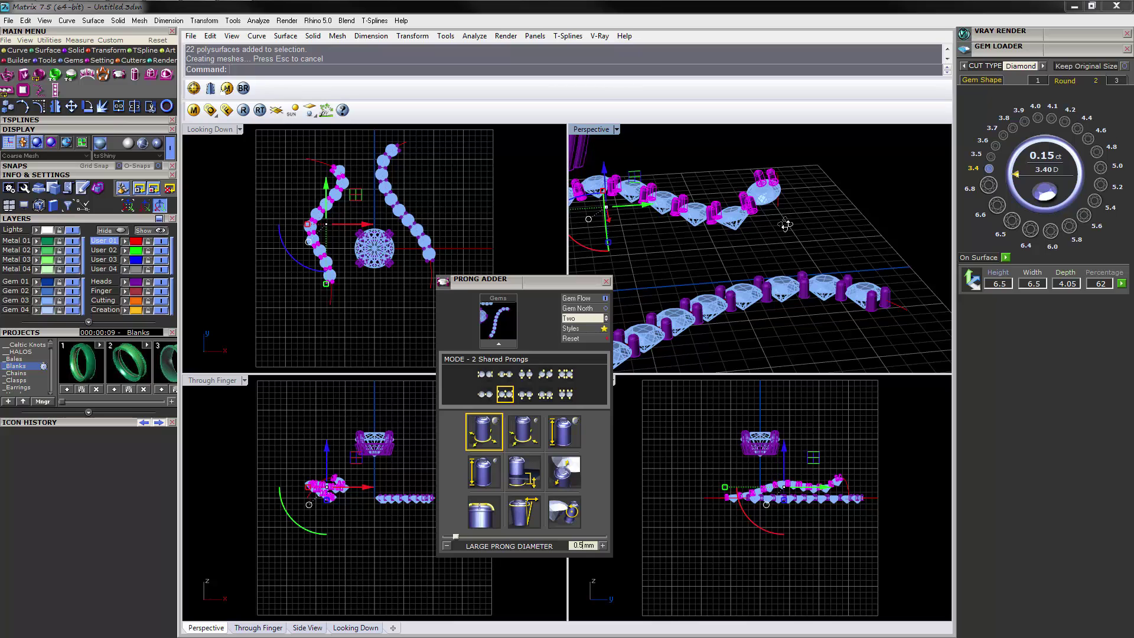
pyautogui.moveTo(789, 211)
pyautogui.mouseDown(button='right')
pyautogui.moveTo(784, 258)
pyautogui.moveTo(783, 224)
pyautogui.mouseUp(button='right')
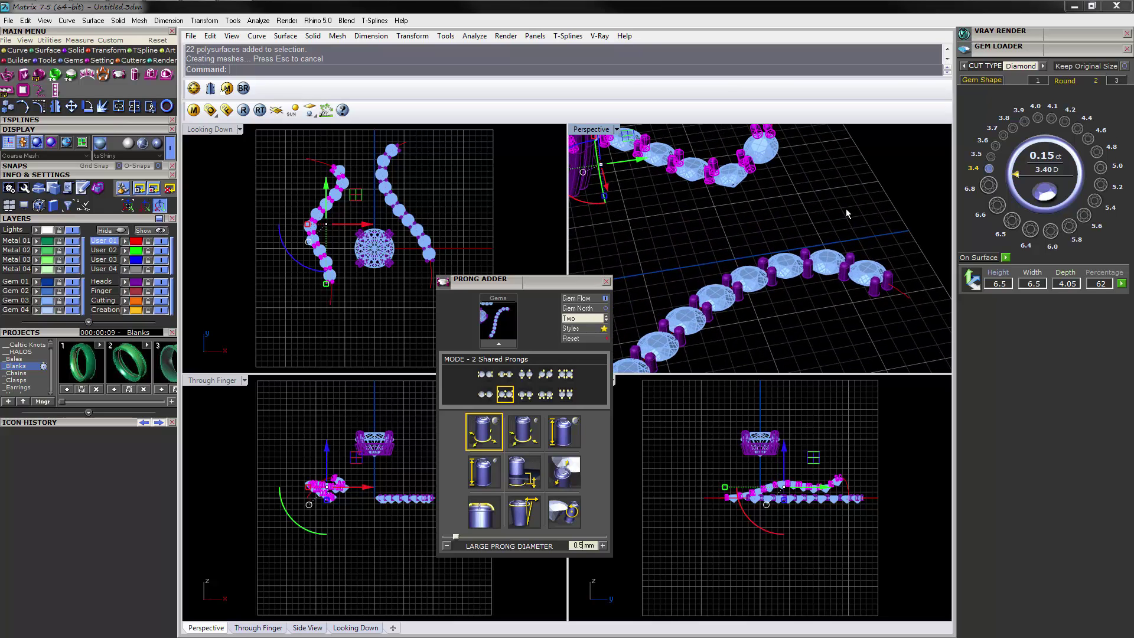
pyautogui.moveTo(871, 205); pyautogui.dragTo(761, 298)
pyautogui.scroll(6, 792, 210)
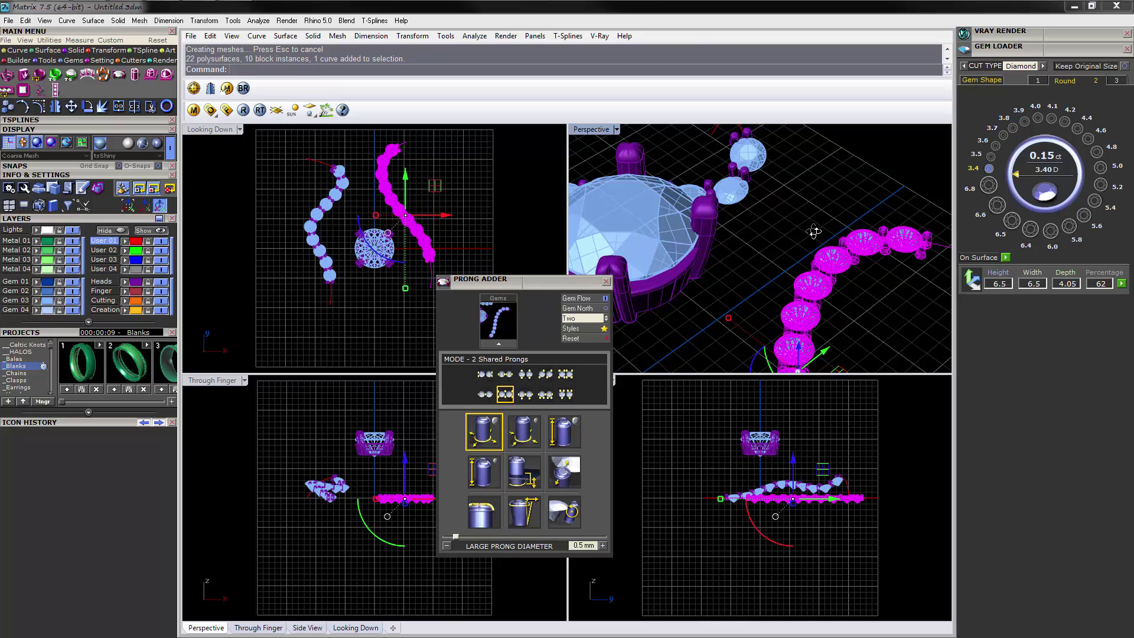
pyautogui.moveTo(810, 207); pyautogui.dragTo(792, 223, button='right')
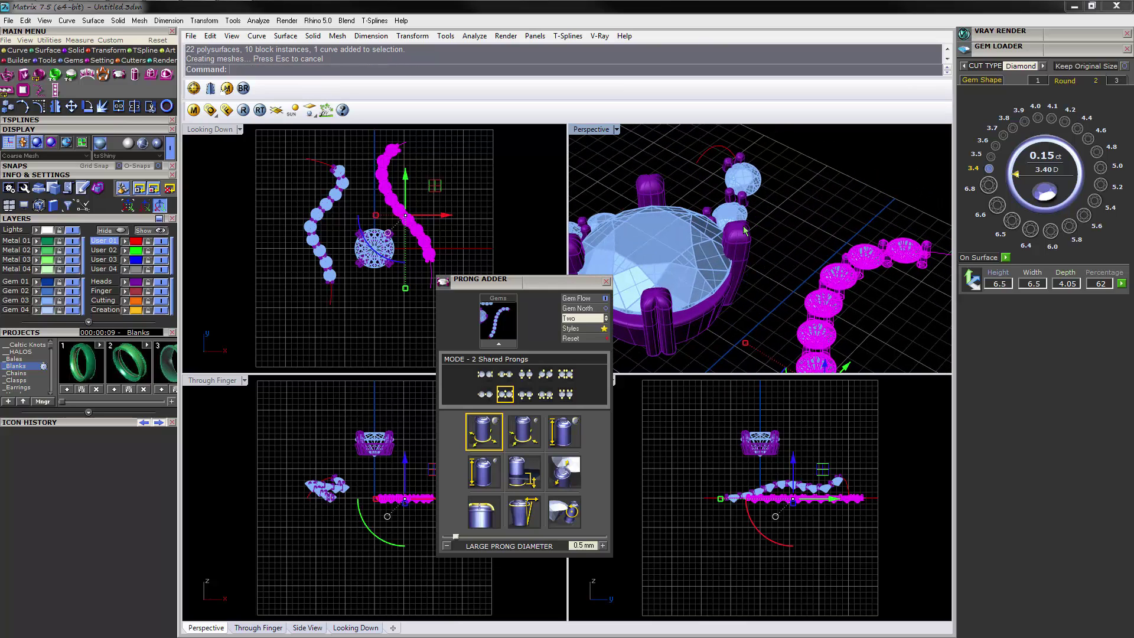
pyautogui.moveTo(717, 234); pyautogui.dragTo(762, 223, button='right')
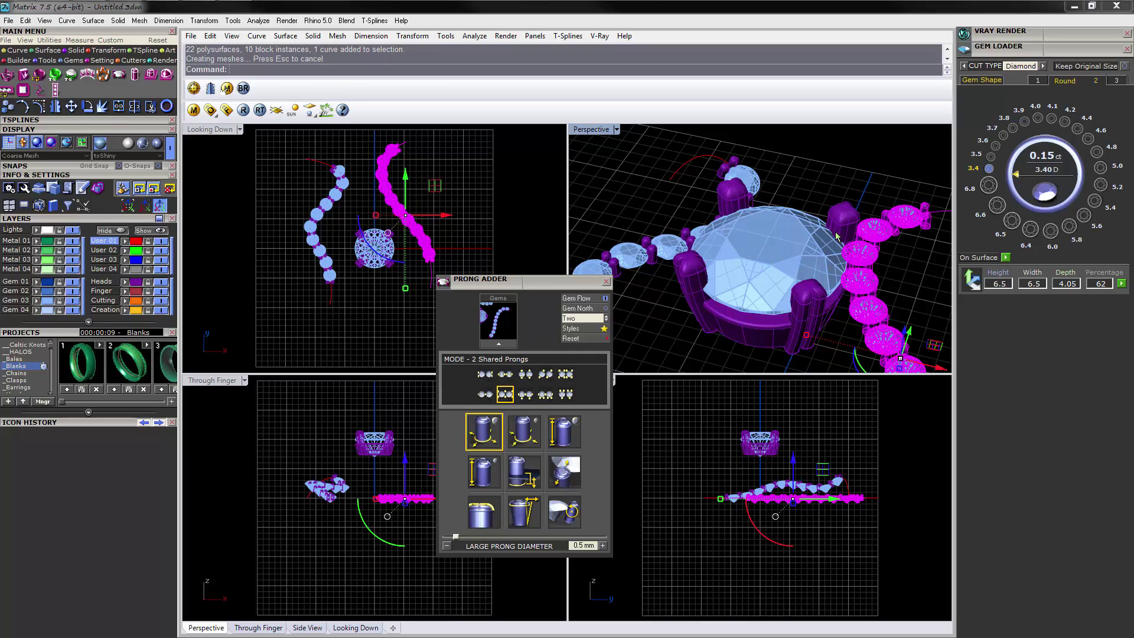
pyautogui.moveTo(856, 221); pyautogui.dragTo(800, 223, button='right')
# Clear the selection, close Prong Adder, and review the center head together with both pronged diamond rows
pyautogui.click(800, 241)
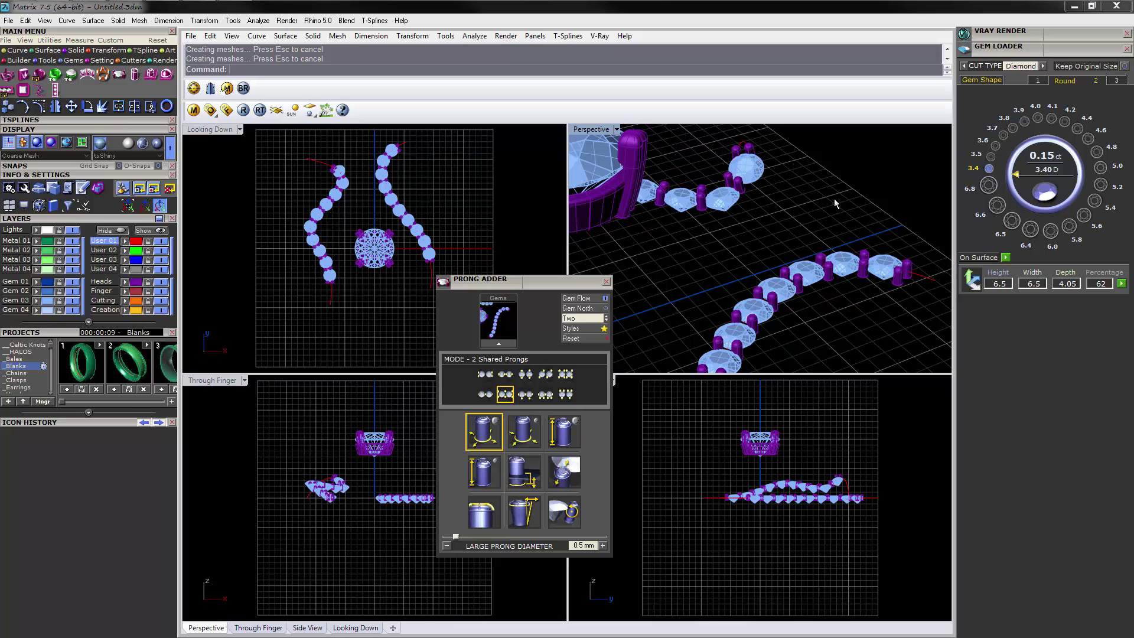
pyautogui.click(606, 282)
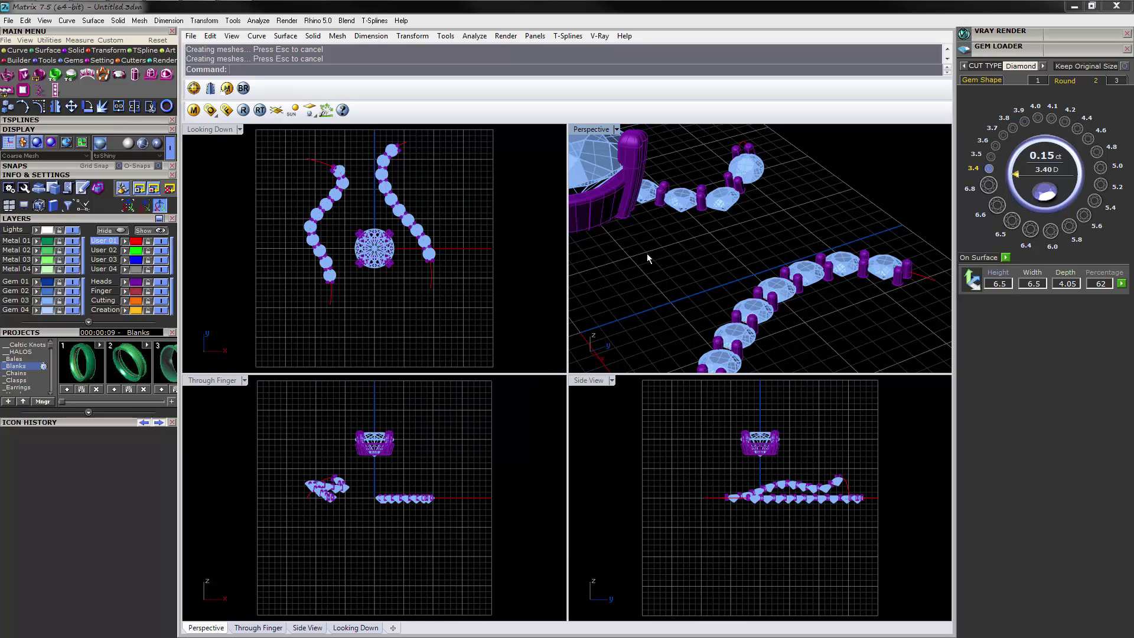
pyautogui.moveTo(666, 242); pyautogui.dragTo(759, 232, button='right')
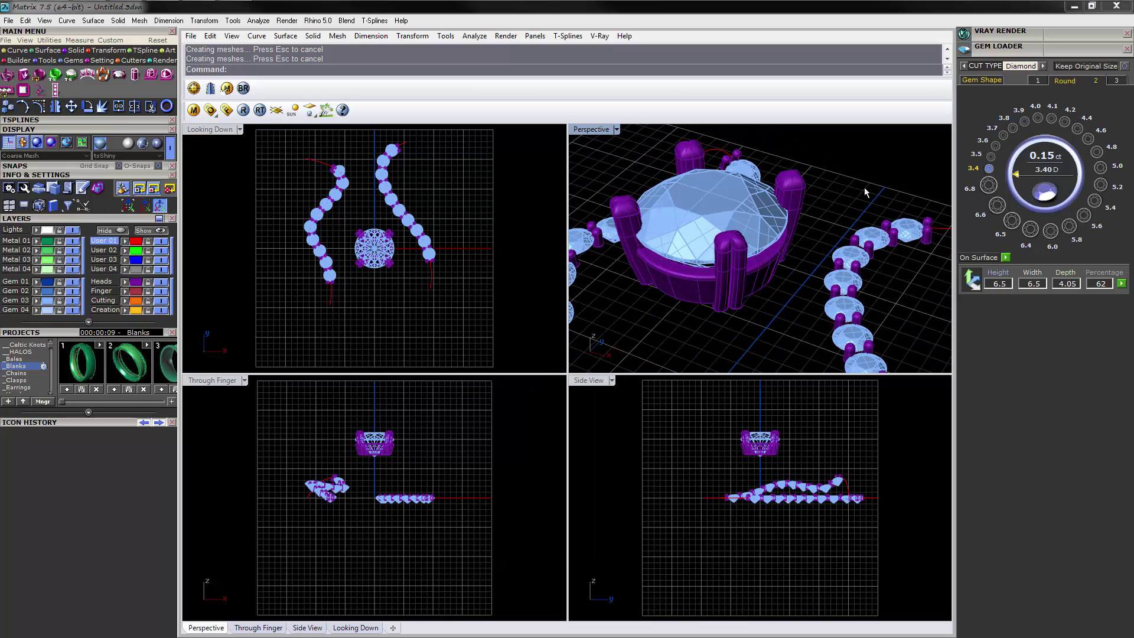
pyautogui.moveTo(865, 192); pyautogui.dragTo(822, 236, button='right')
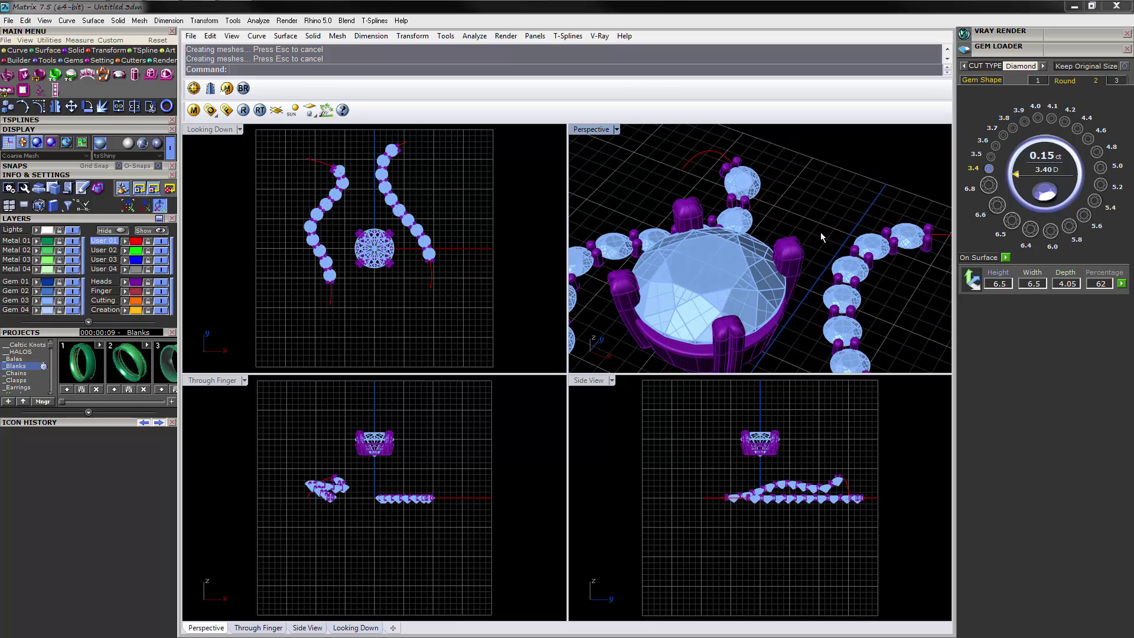